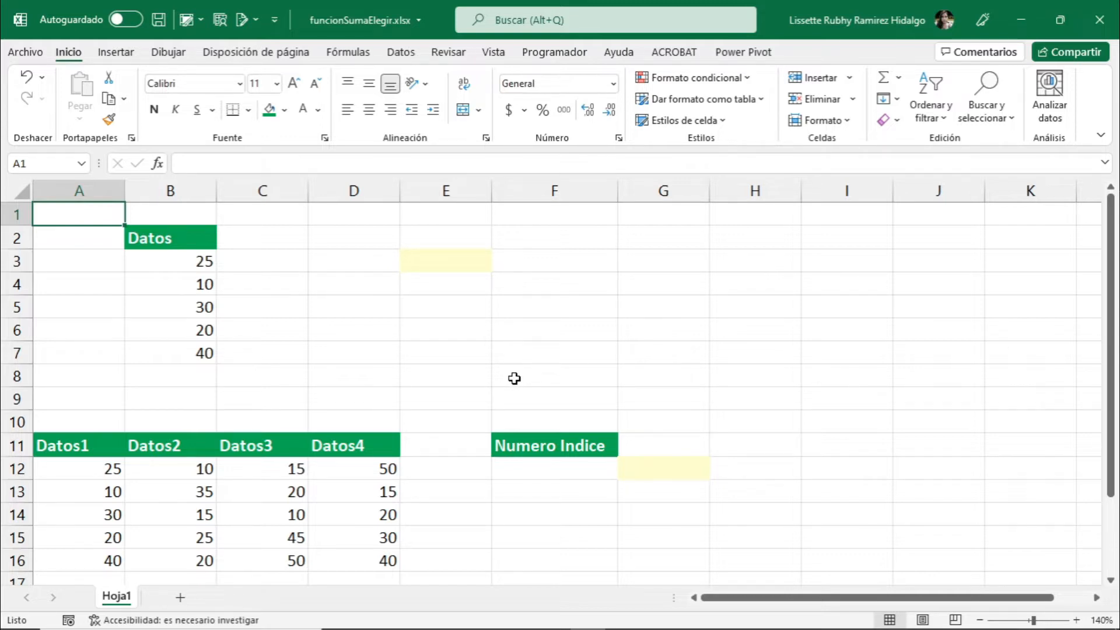
# Insert the SUMA function from the Matemáticas y trigonométricas category into cell E3.
pyautogui.click(460, 266)
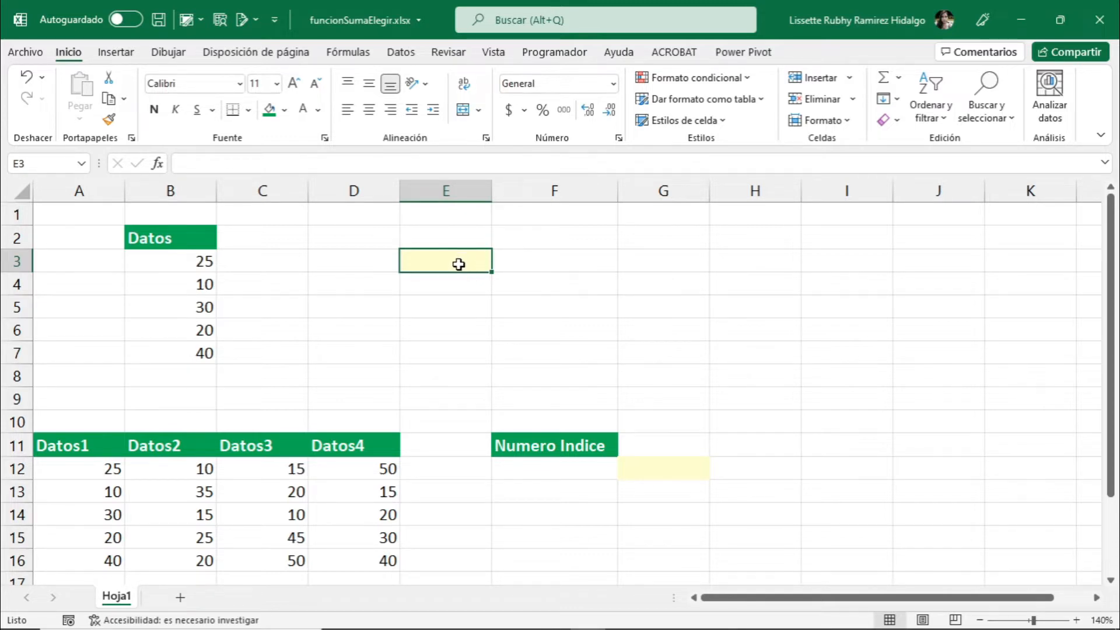
pyautogui.click(159, 164)
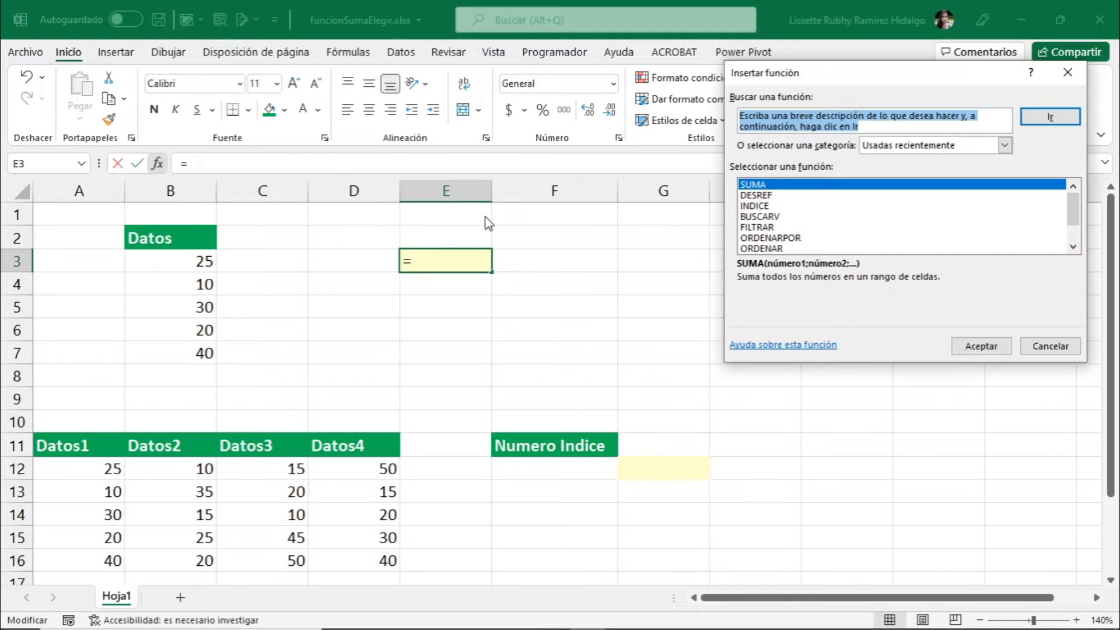
pyautogui.click(1003, 145)
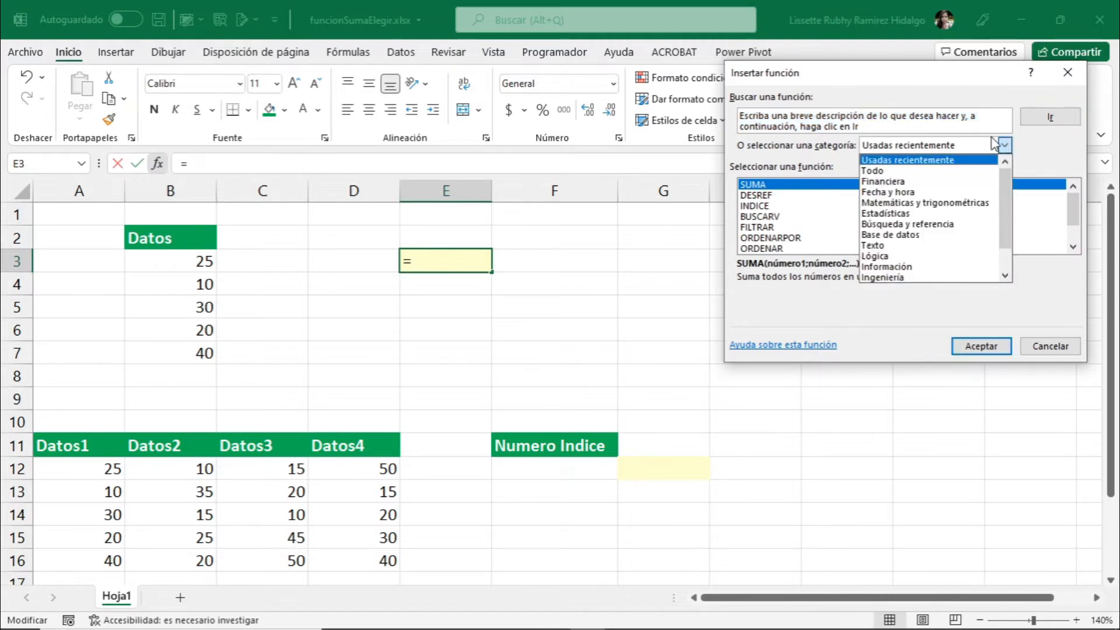
pyautogui.click(905, 204)
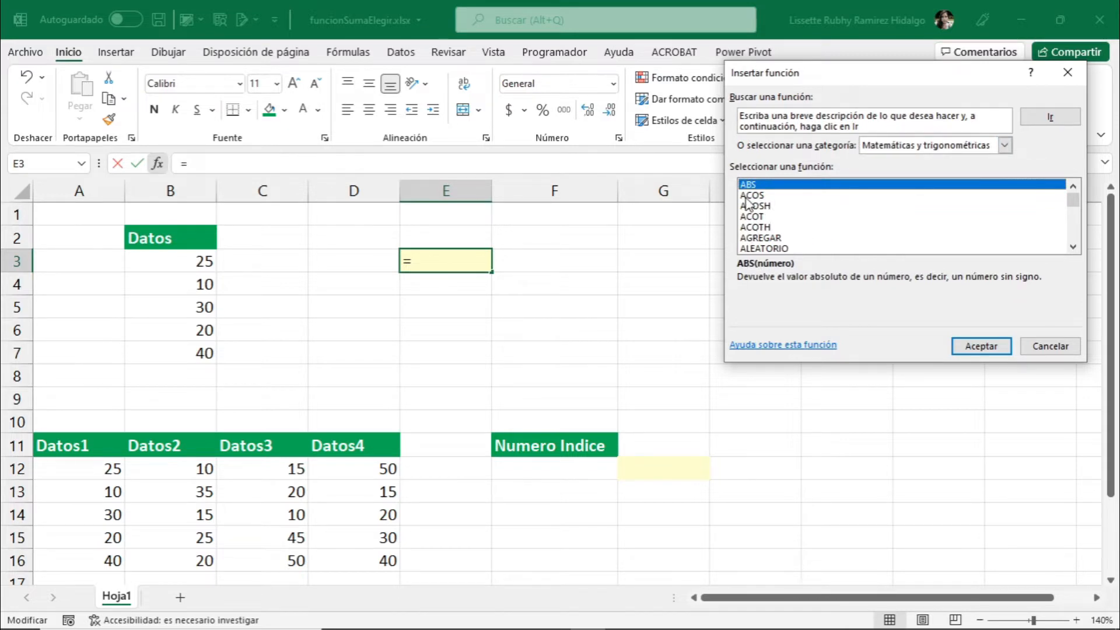
pyautogui.press('s')
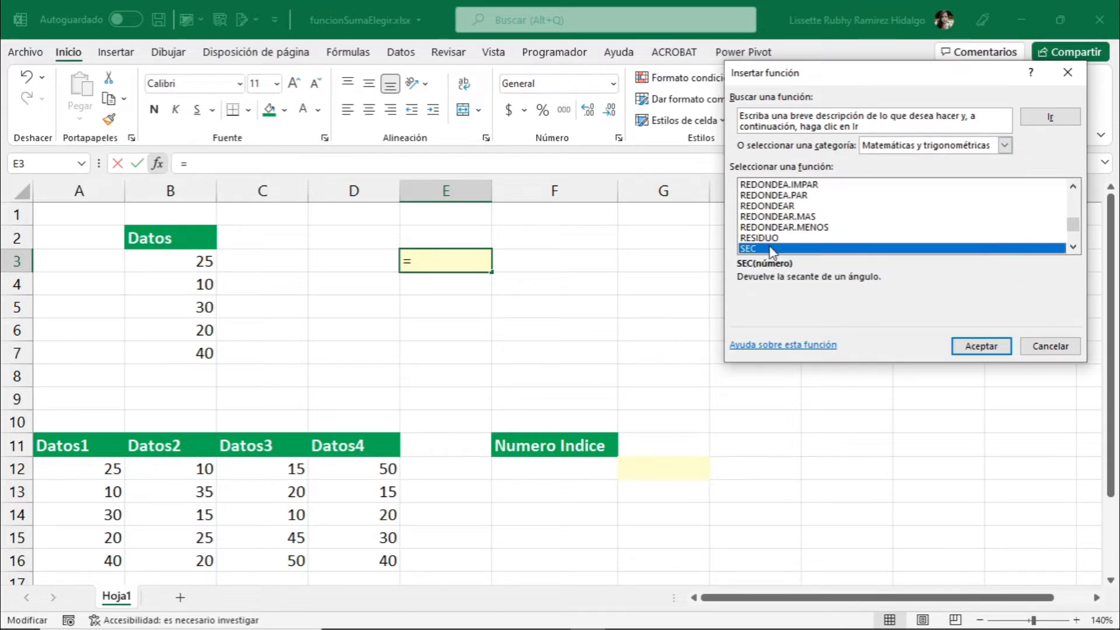
pyautogui.scroll(-3, 771, 243)
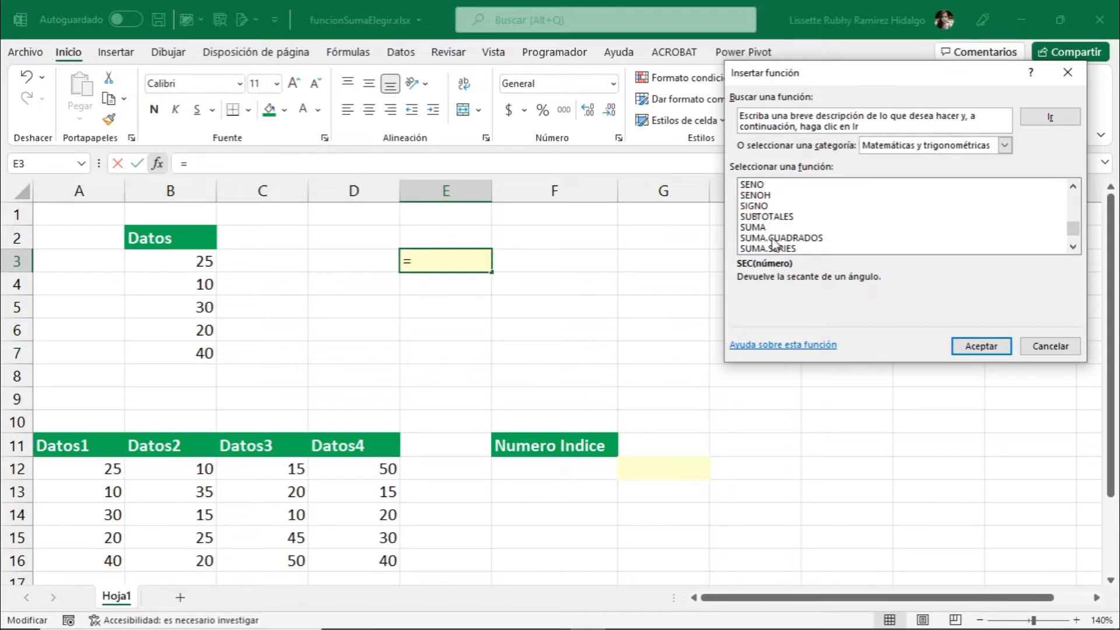
pyautogui.click(763, 229)
pyautogui.press('Escape')
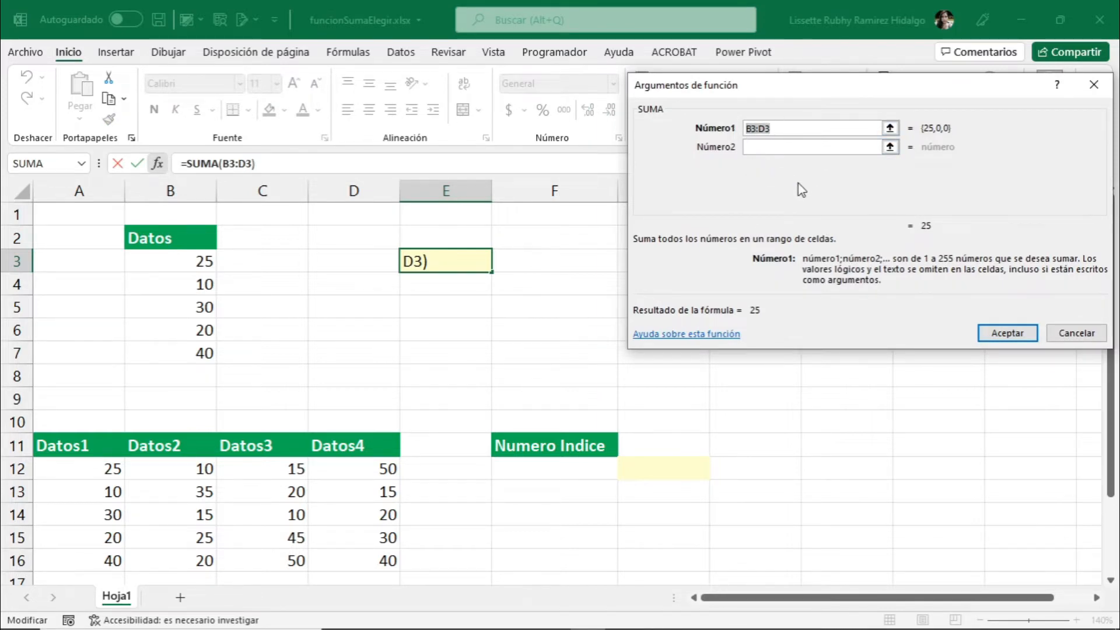
# Replace the suggested range in SUMA's Número1 argument with the beginning of the expression, B3:Elegir(2;.
pyautogui.press('Delete')
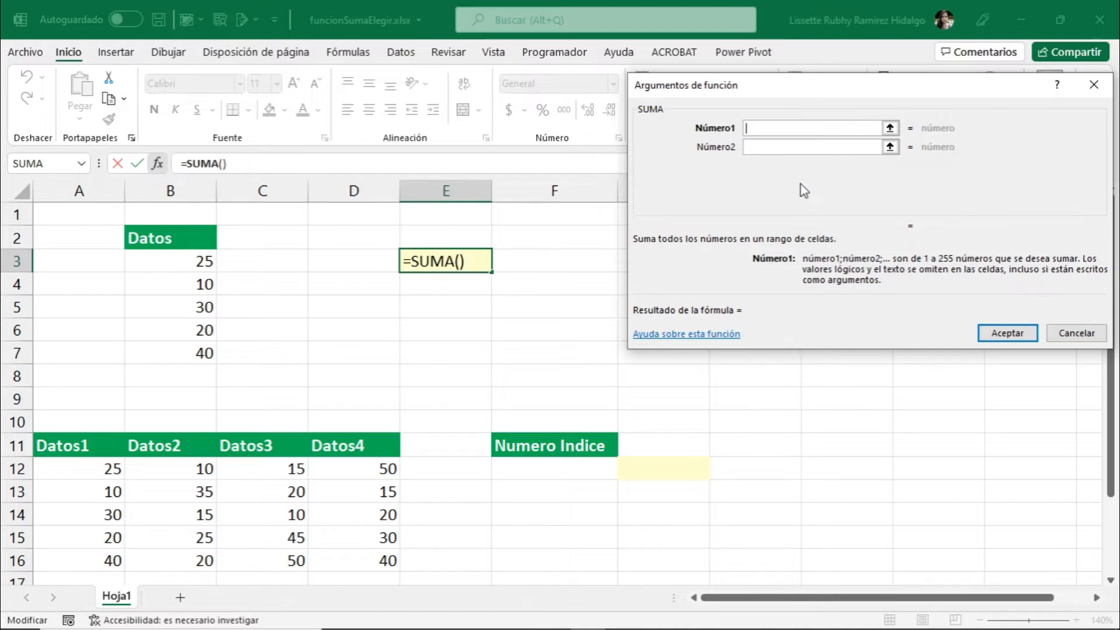
pyautogui.write('B3')
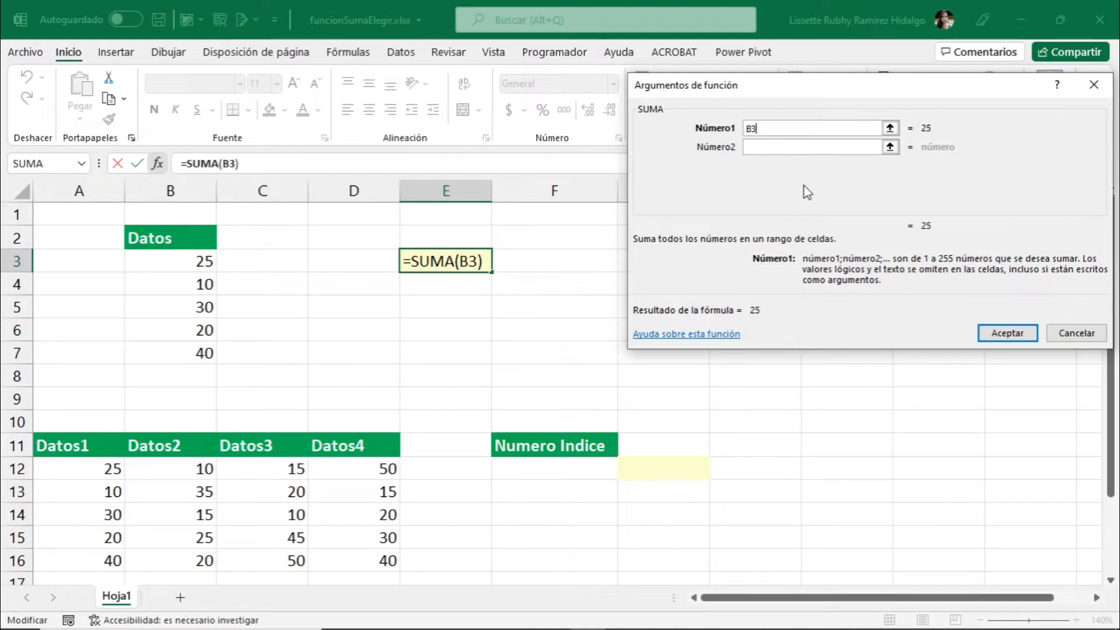
pyautogui.write(':')
pyautogui.write('Elegir')
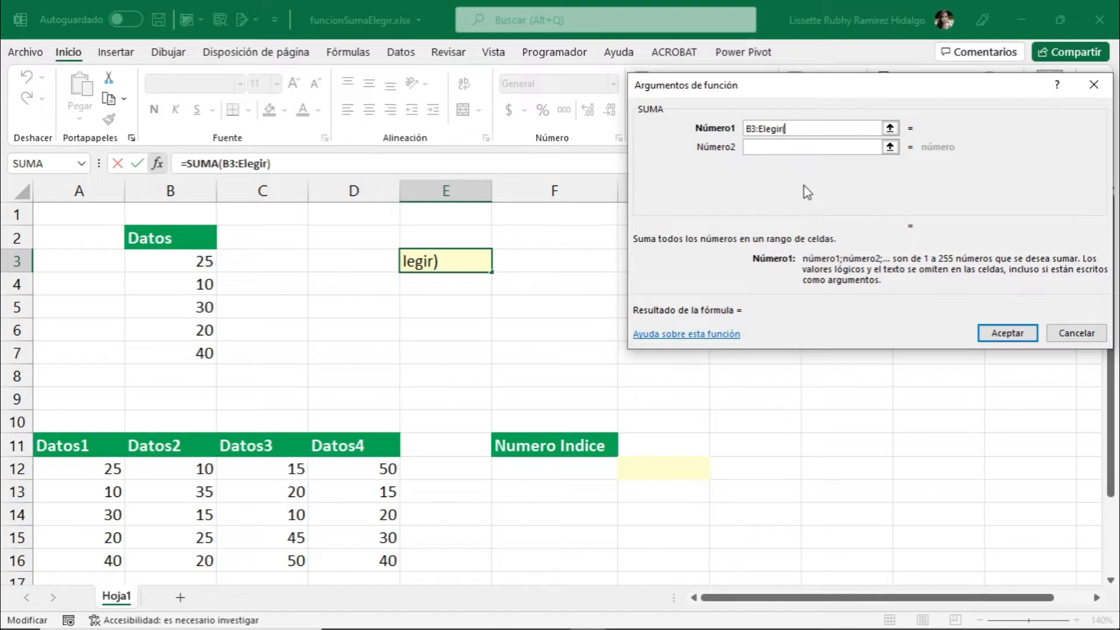
pyautogui.write('(')
pyautogui.write('2;')
# Complete the Elegir options with cells B4;B5;B6;B7, close the parenthesis and accept the SUMA formula in E3.
pyautogui.click(182, 285)
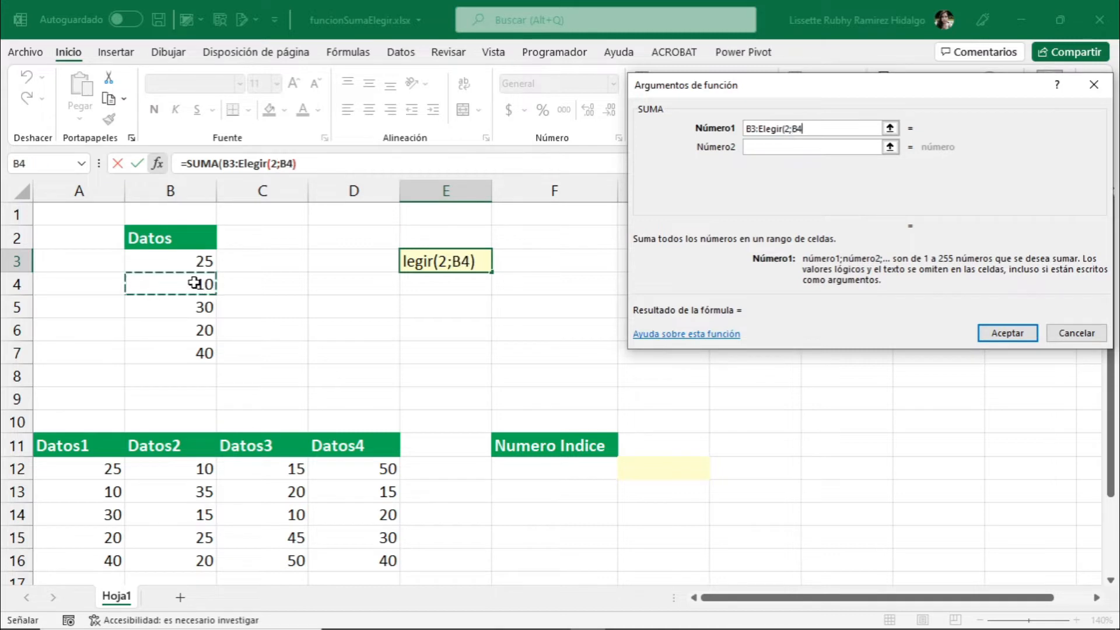
pyautogui.write(';')
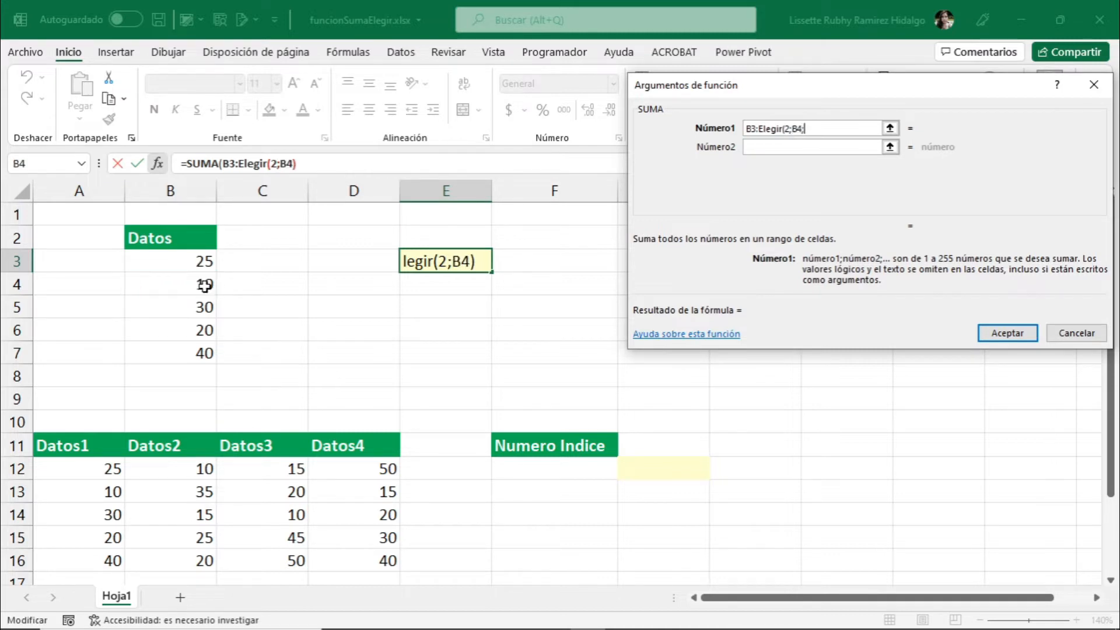
pyautogui.click(187, 311)
pyautogui.write(';B5')
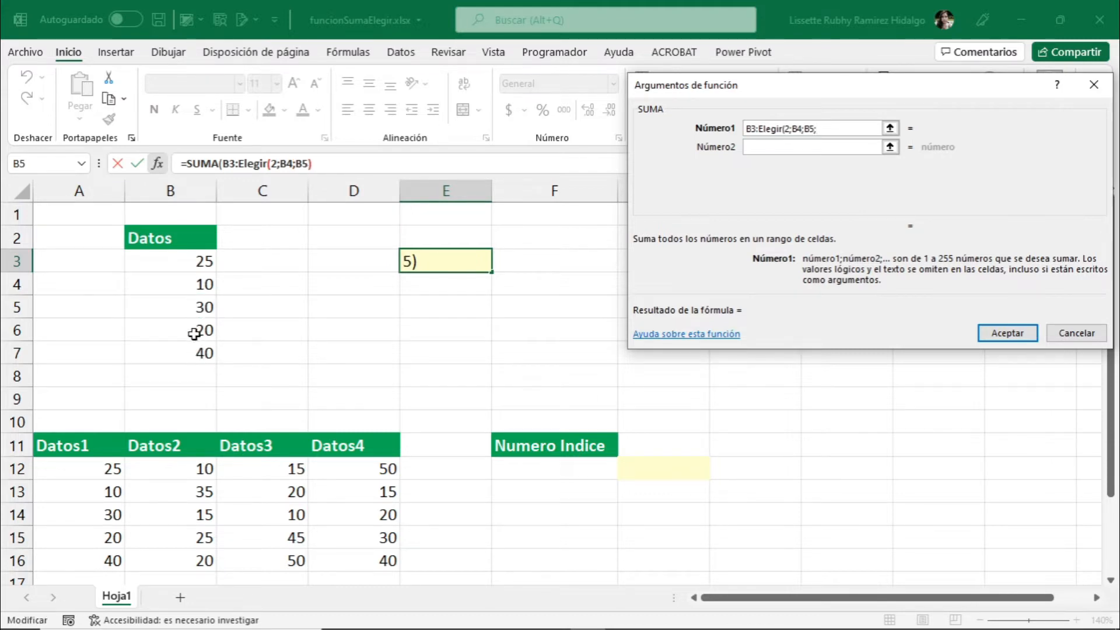
pyautogui.click(194, 334)
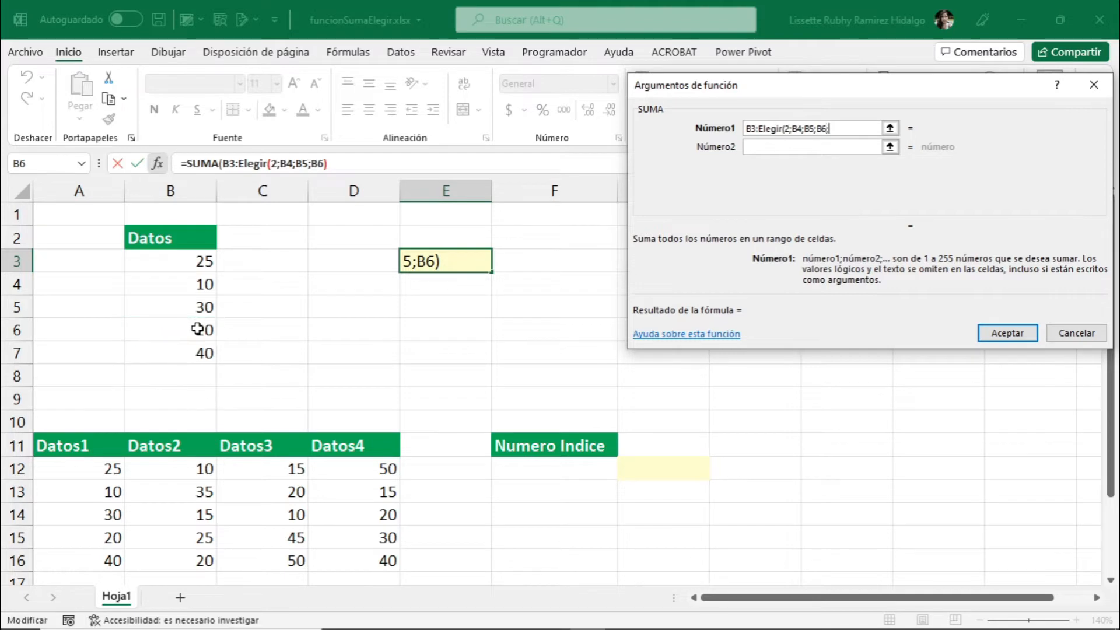
pyautogui.write(';')
pyautogui.click(199, 354)
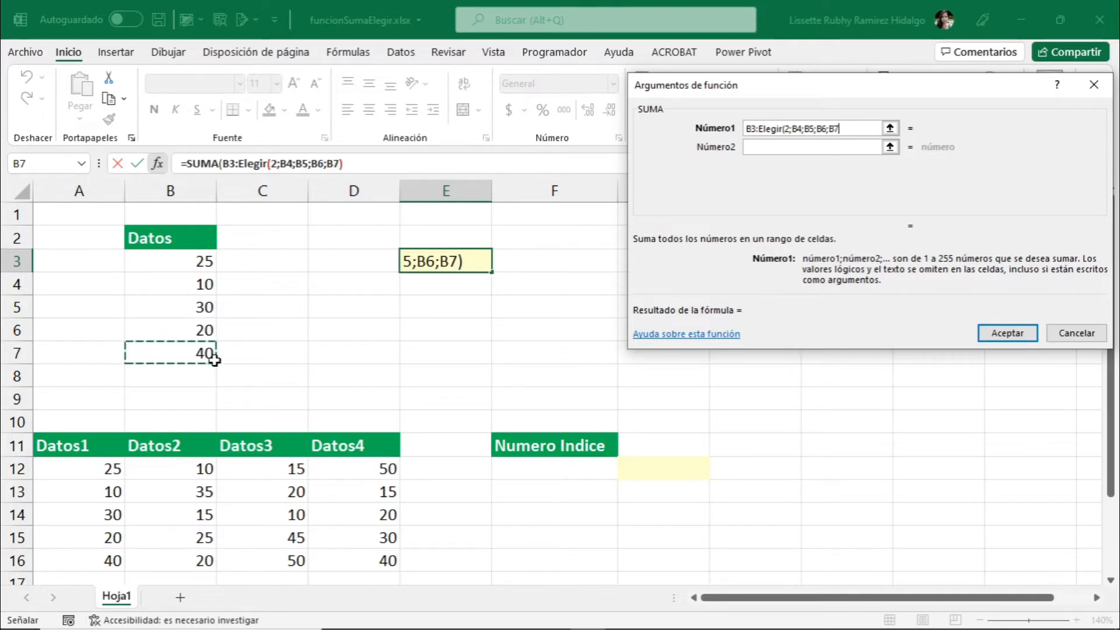
pyautogui.write(')')
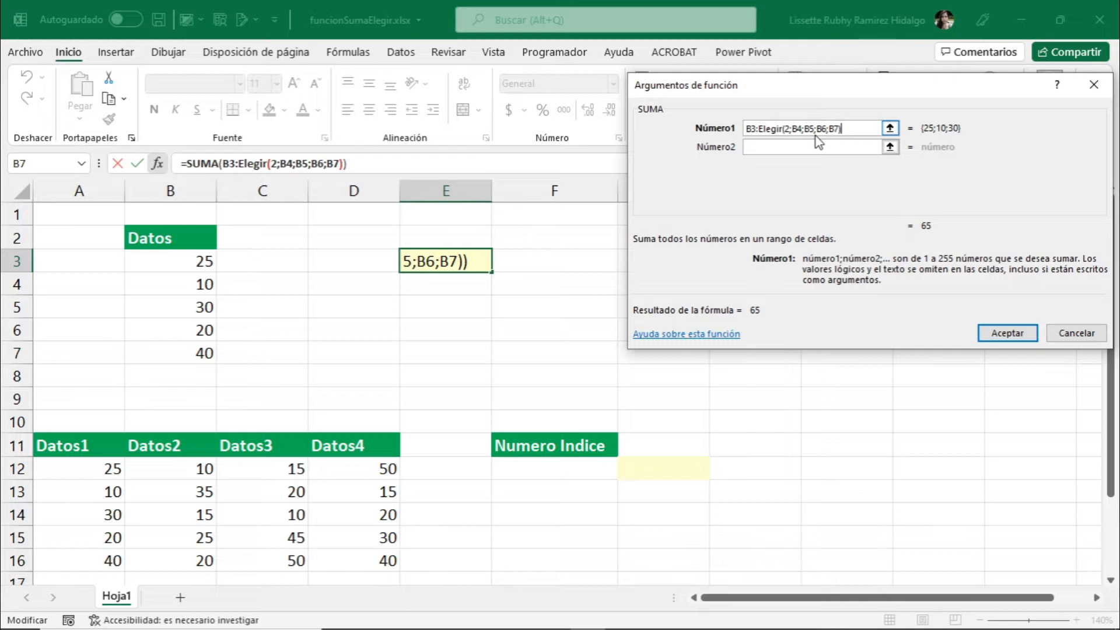
pyautogui.click(1005, 335)
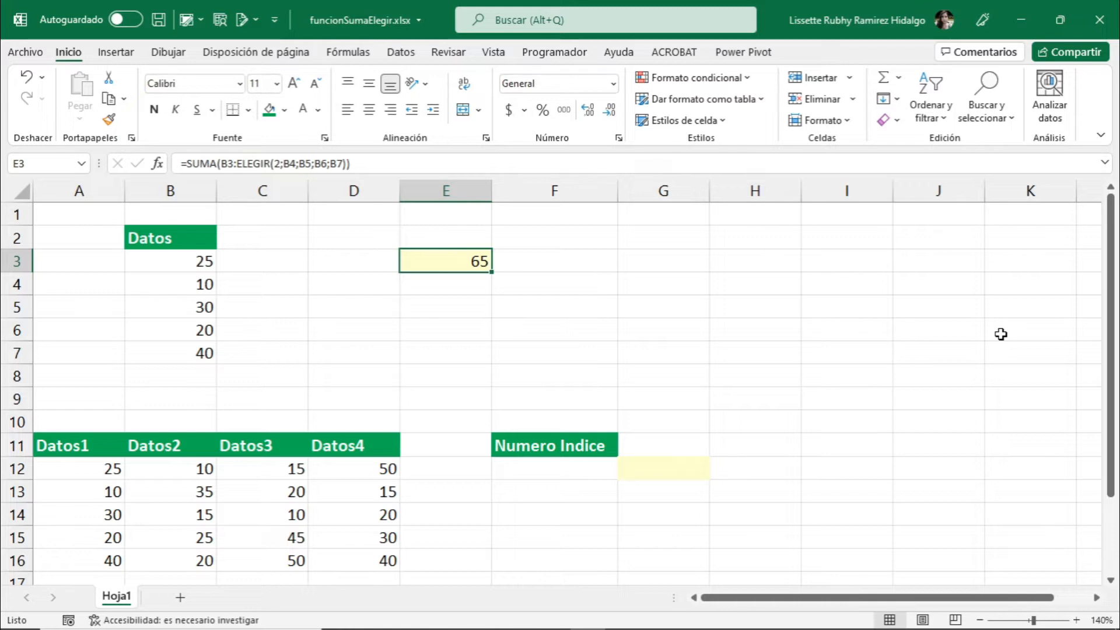
# Check the Datos cells B3, B4 and B5 one by one against the sum in E3.
pyautogui.click(190, 262)
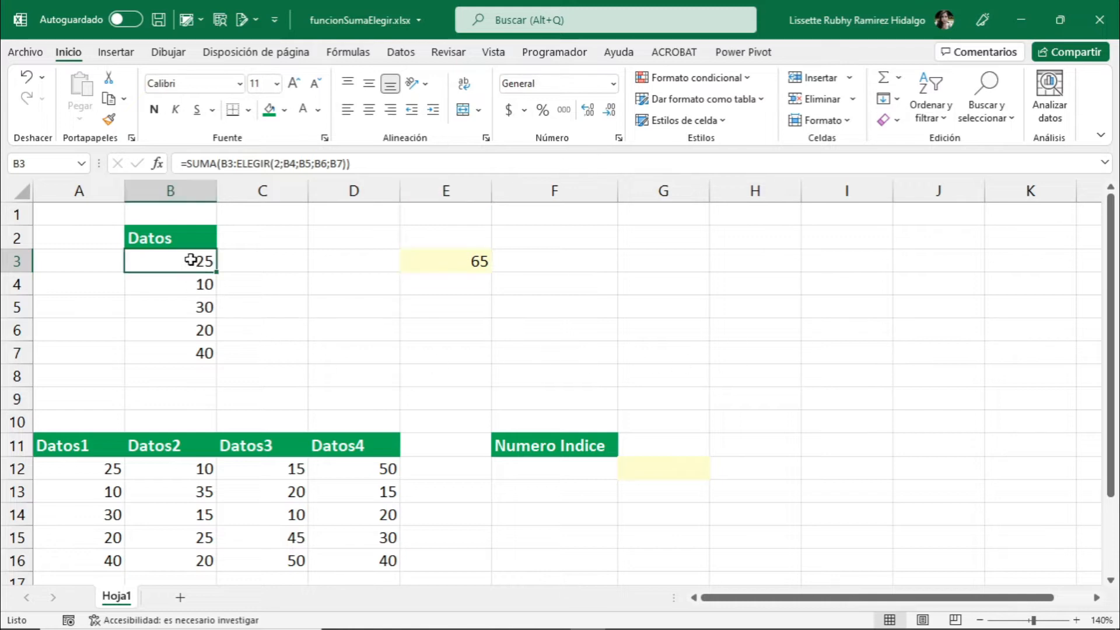
pyautogui.click(193, 283)
pyautogui.click(191, 308)
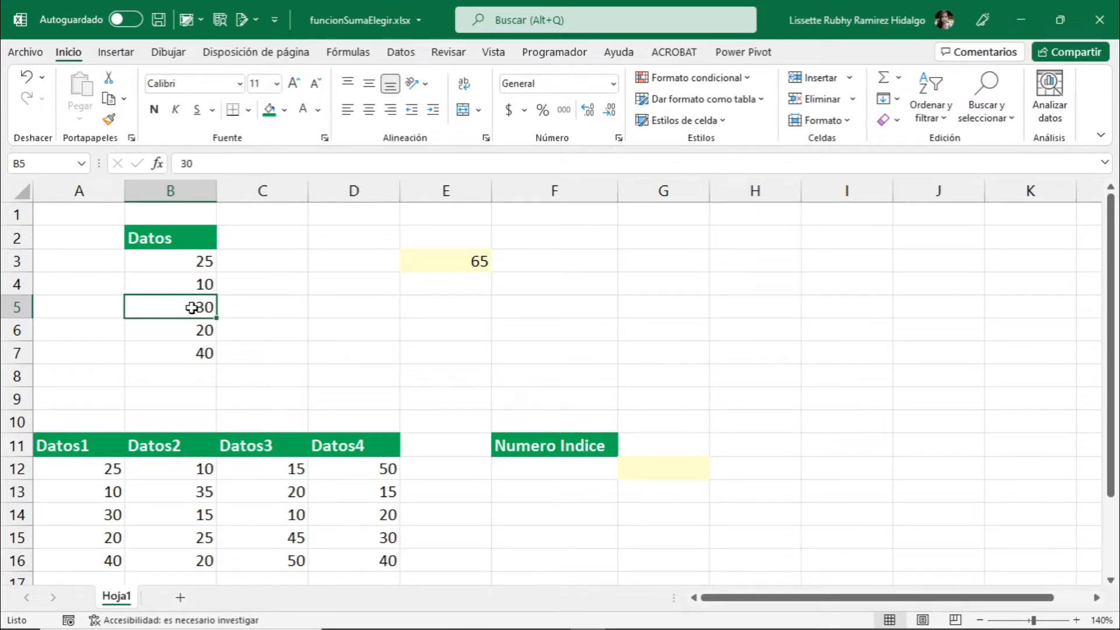
# Edit the arguments of the SUMA formula in E3 so ELEGIR takes its index from cell E2.
pyautogui.click(477, 260)
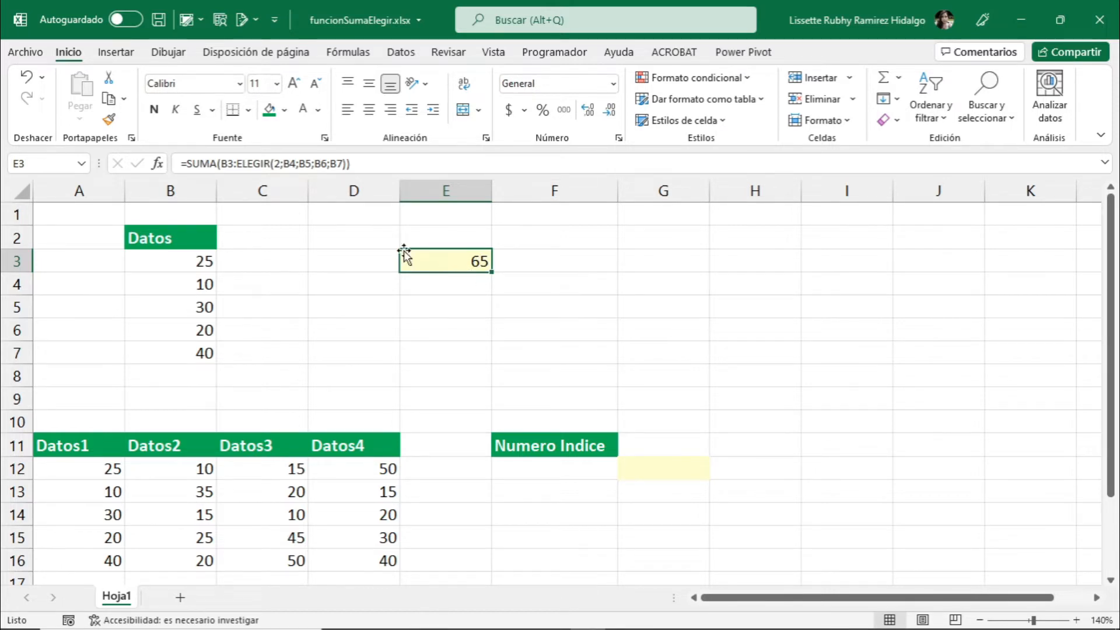
pyautogui.click(158, 164)
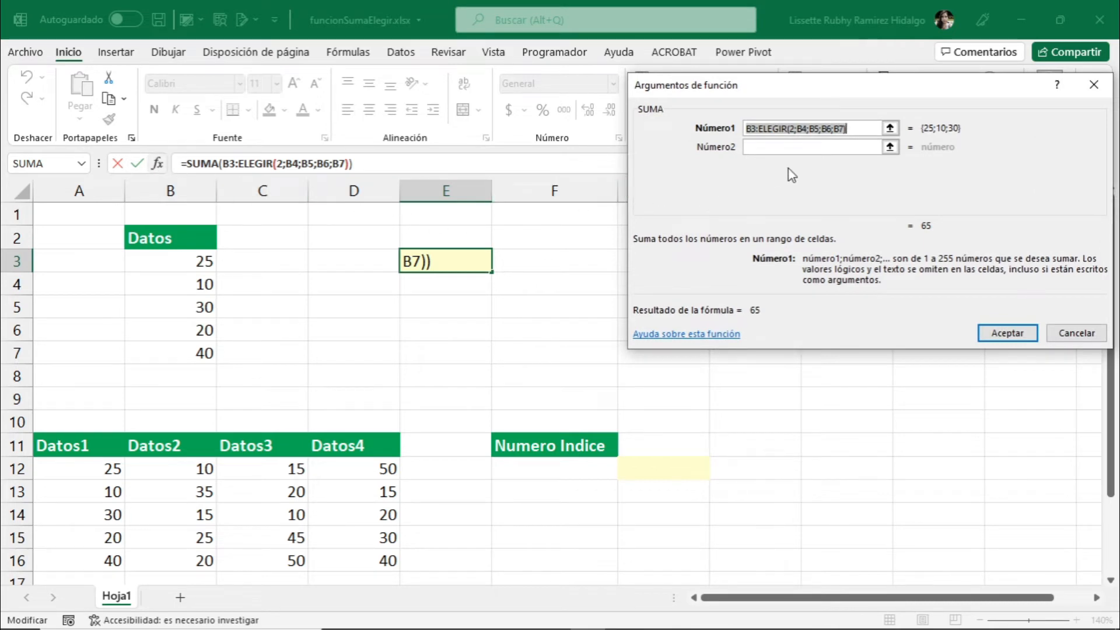
pyautogui.click(797, 128)
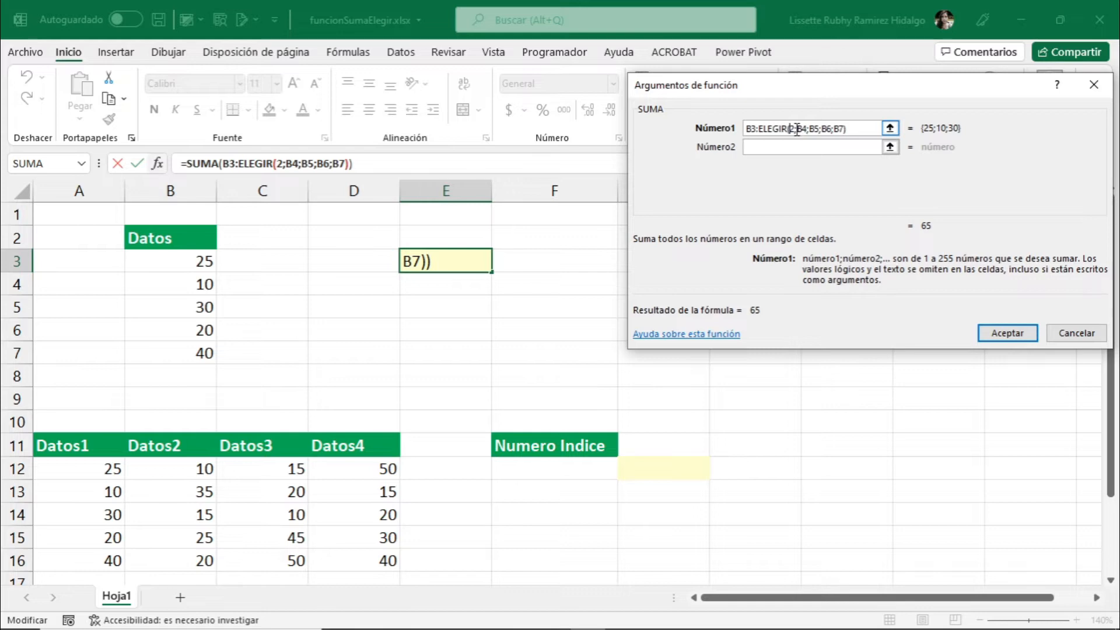
pyautogui.press('BackSpace')
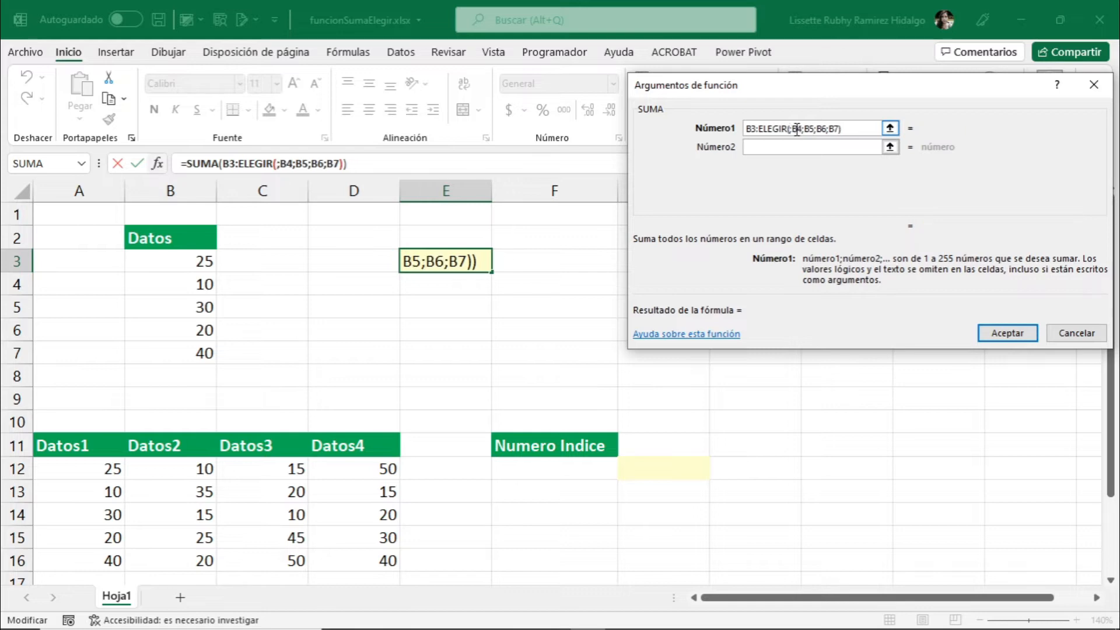
pyautogui.click(460, 240)
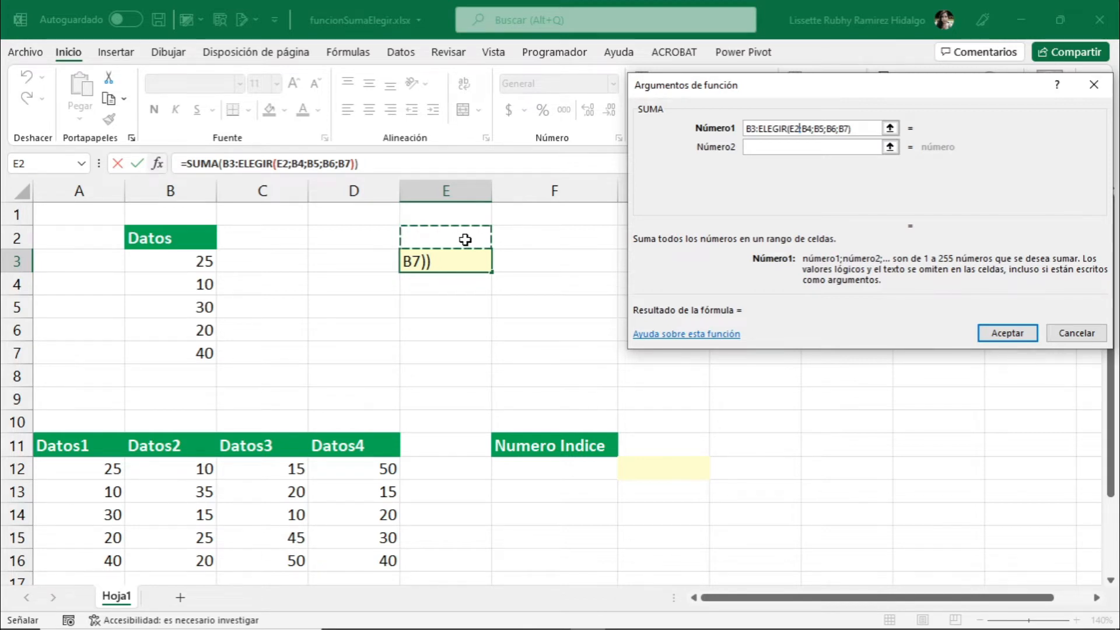
pyautogui.click(1006, 334)
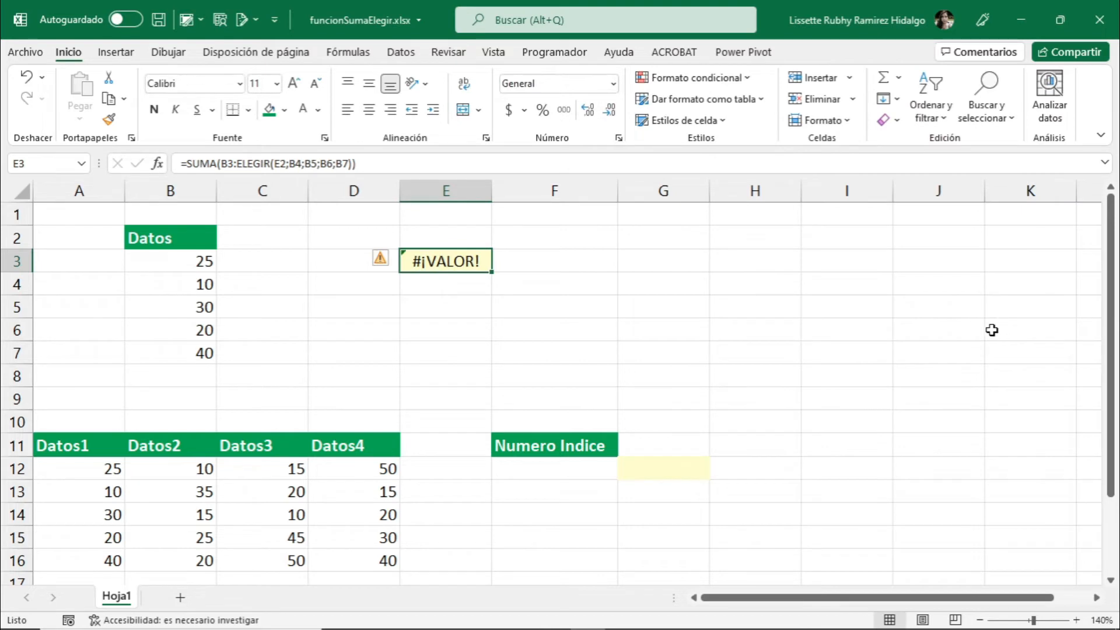
# Enter 3 in cell E2 as the ELEGIR index number.
pyautogui.click(448, 235)
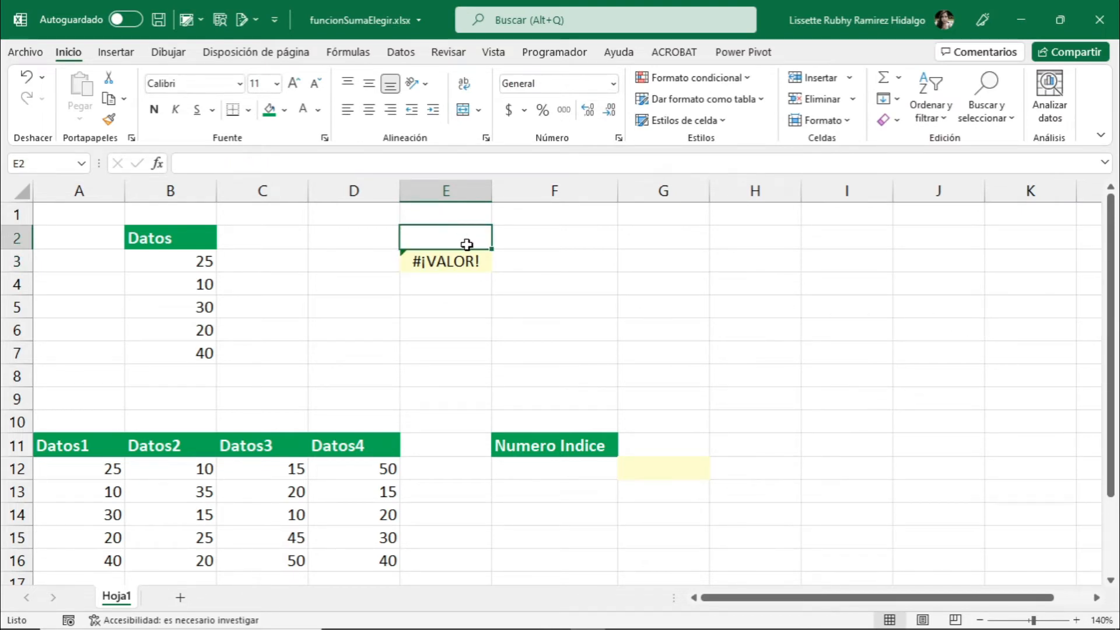
pyautogui.write('3')
pyautogui.press('Return')
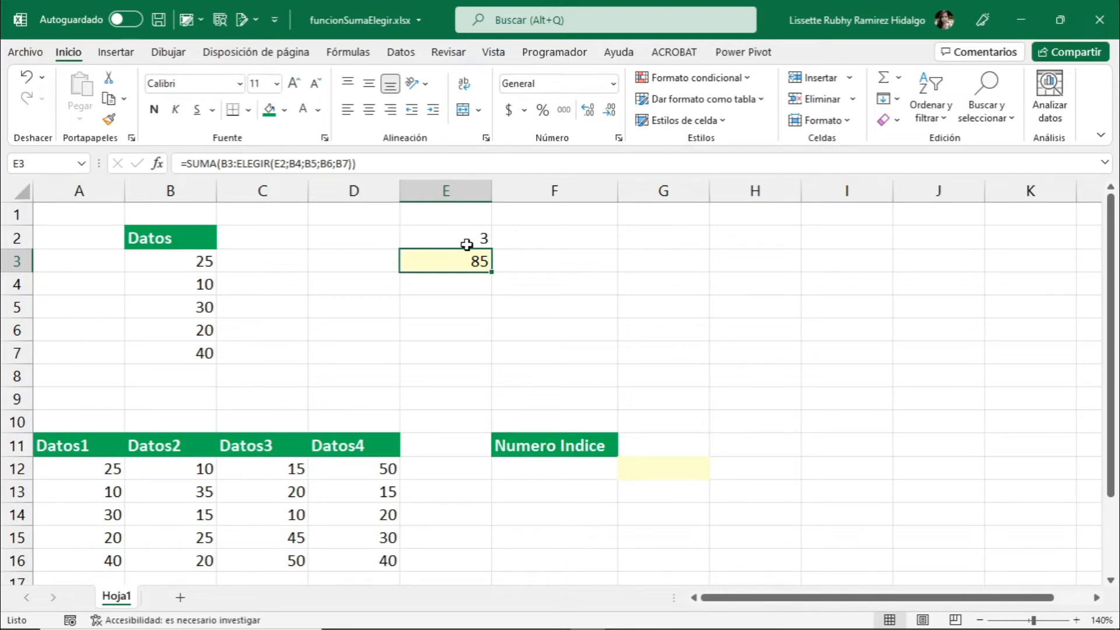
# Set the index in cell E2 to 4 and select B3:B7 to compare its sum with E3.
pyautogui.click(476, 235)
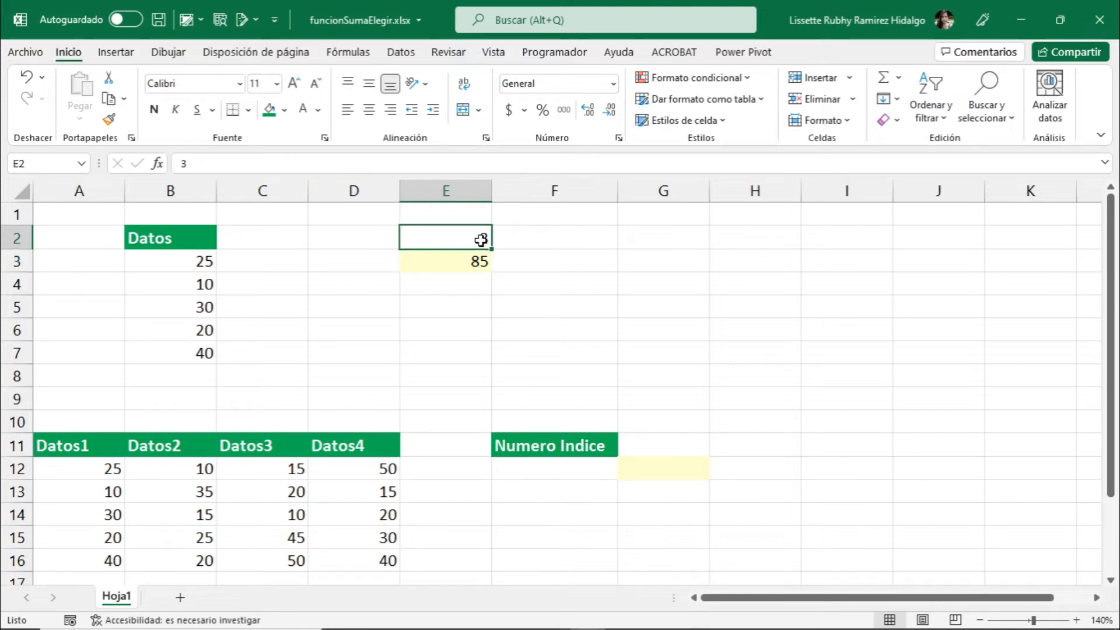
pyautogui.write('4')
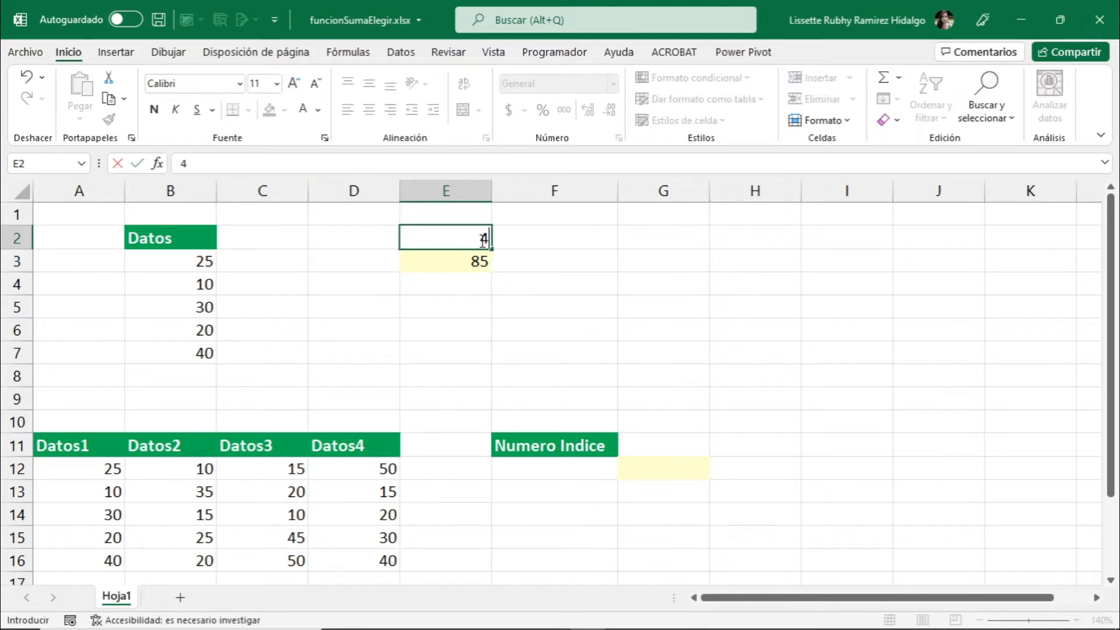
pyautogui.hotkey('ctrl', 'Return')
pyautogui.press('Return')
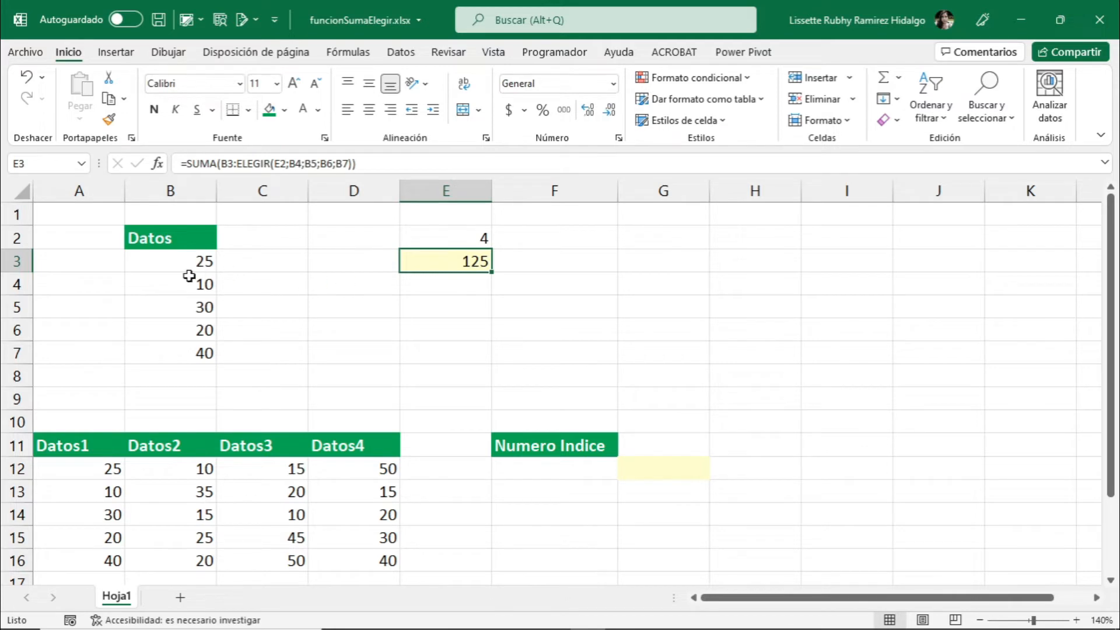
pyautogui.moveTo(191, 261); pyautogui.dragTo(196, 350)
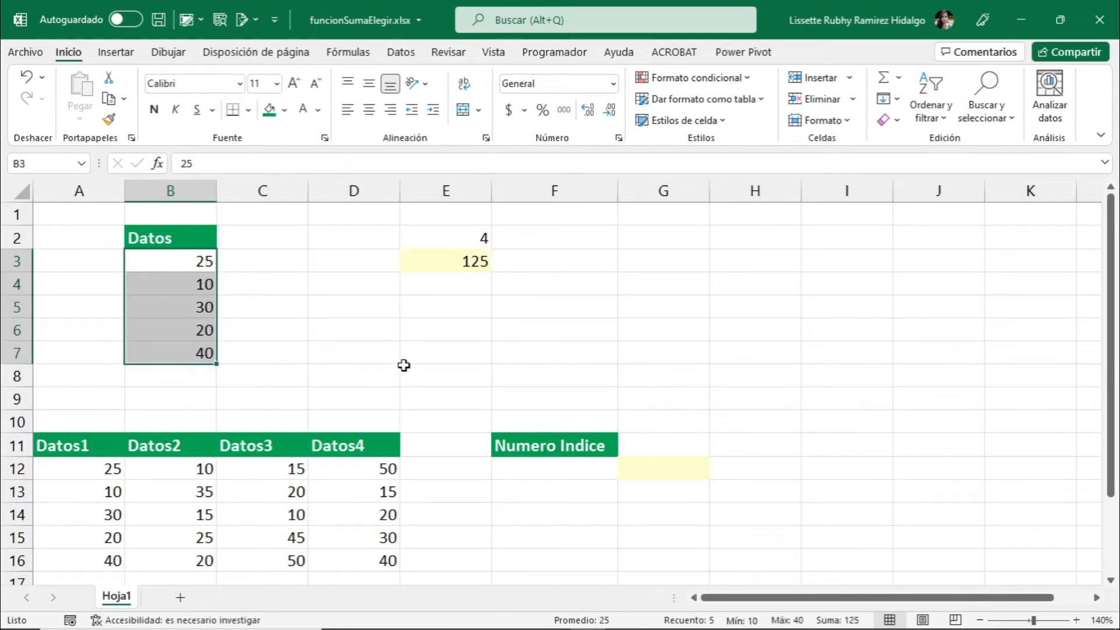
pyautogui.click(406, 368)
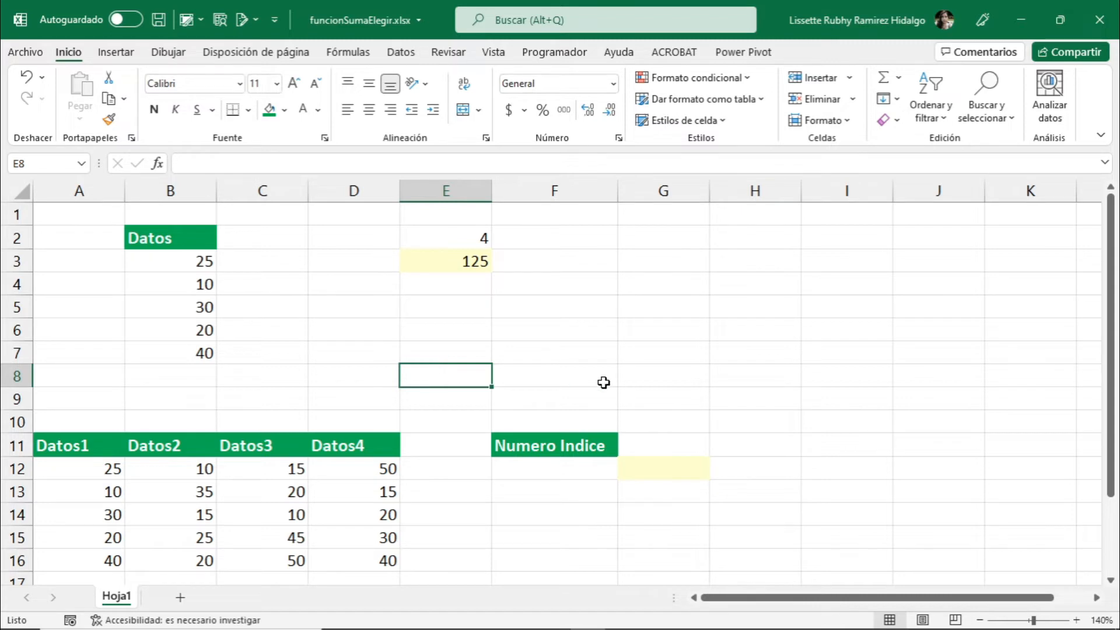
# Insert the SUMA function from the Matemáticas y trigonométricas category into cell G12.
pyautogui.click(660, 466)
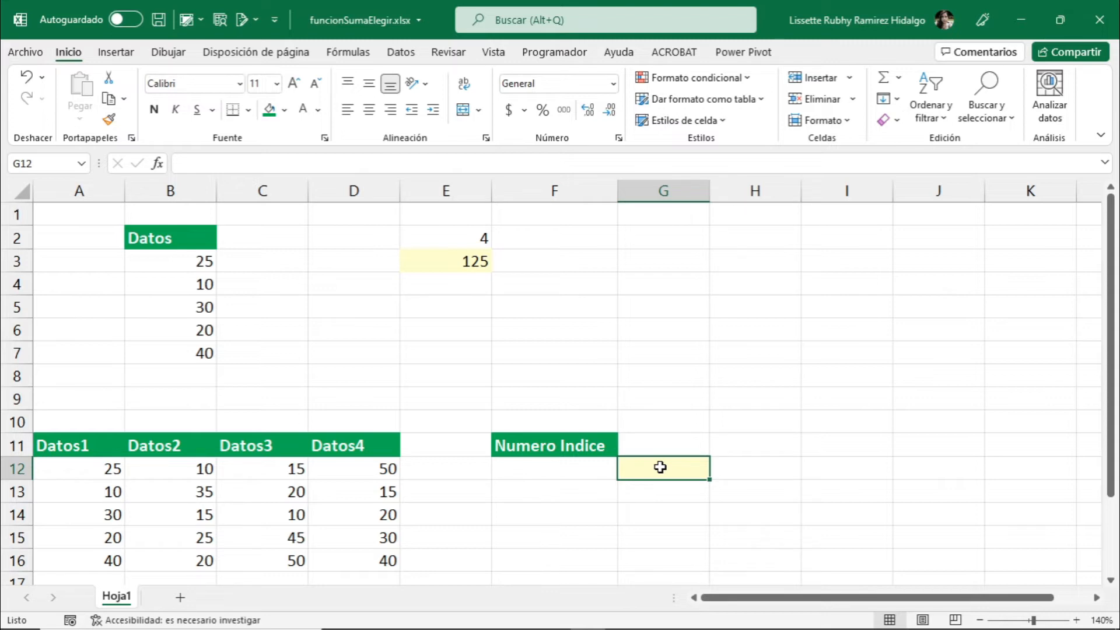
pyautogui.click(158, 165)
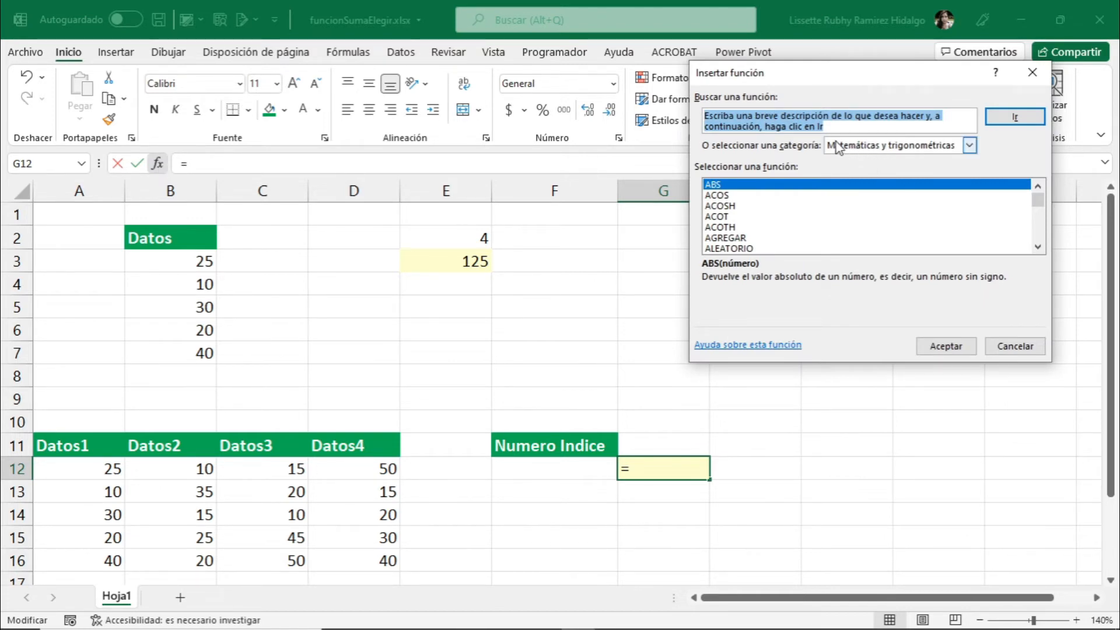
pyautogui.click(720, 190)
pyautogui.press('s')
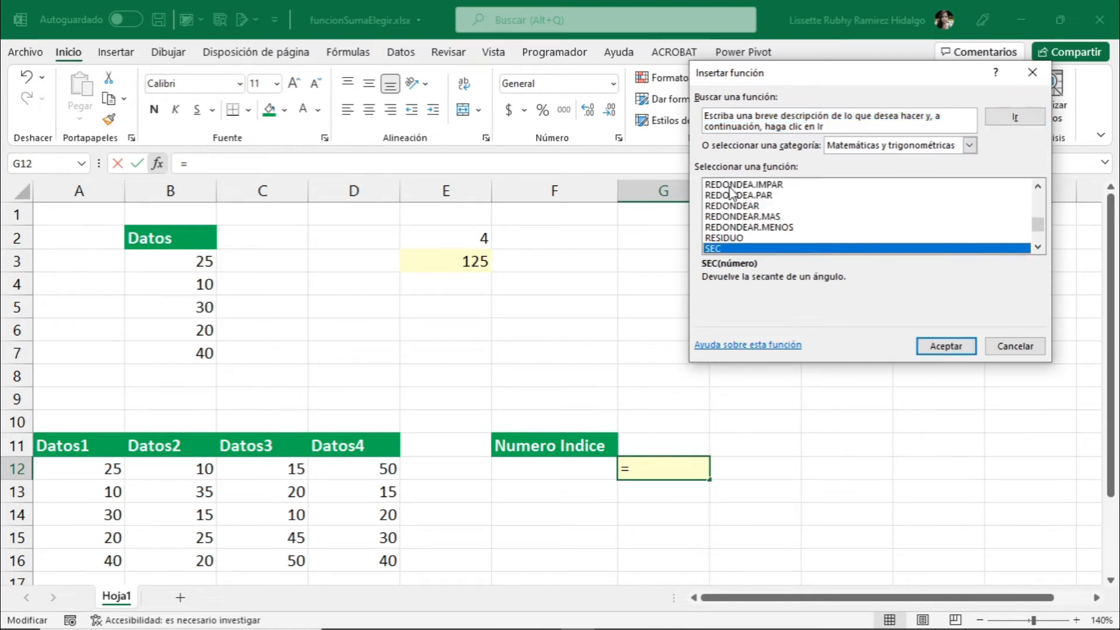
pyautogui.scroll(-2, 781, 224)
pyautogui.scroll(-1, 781, 224)
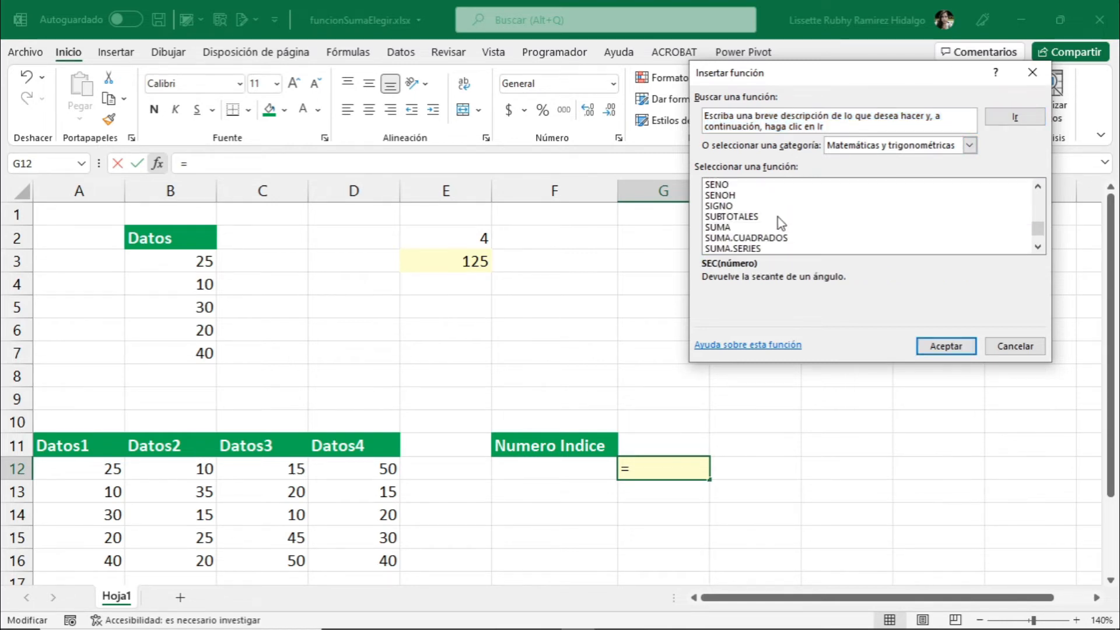
pyautogui.doubleClick(715, 224)
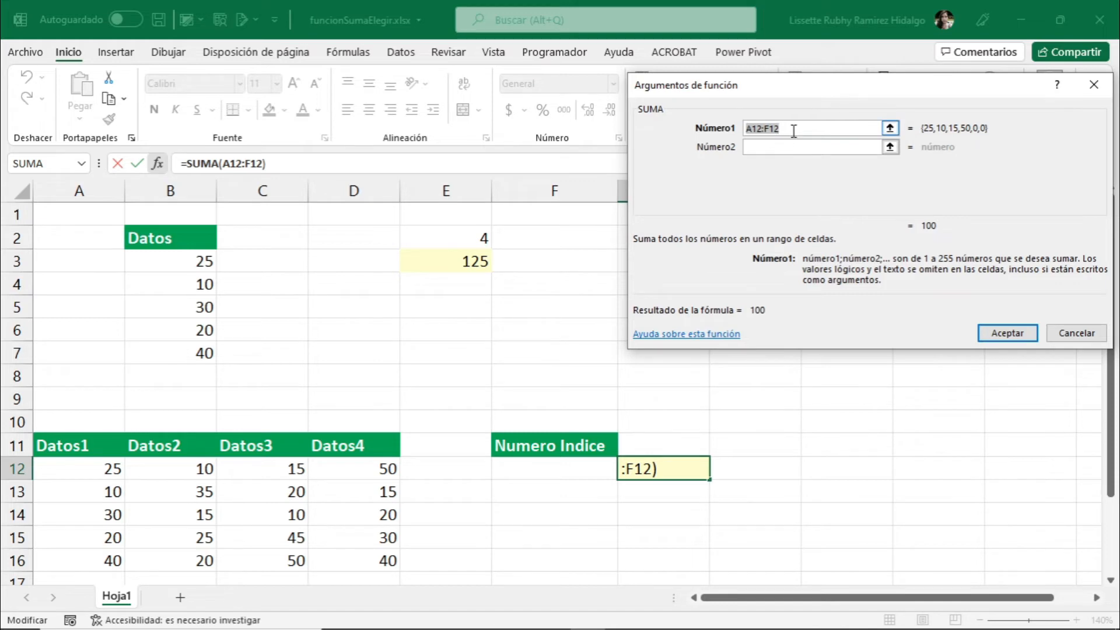
# Begin SUMA's Número1 argument with a nested ELEGIR using index 3 and A12:A16 as its first range.
pyautogui.write('Elegir')
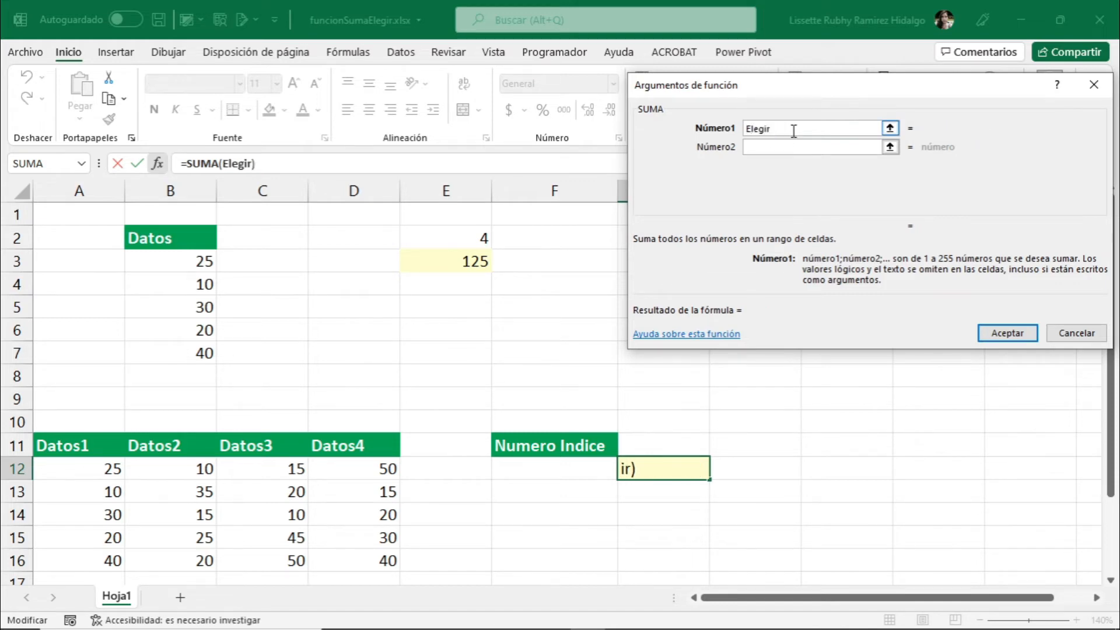
pyautogui.write('(')
pyautogui.write('3;')
pyautogui.write('A12')
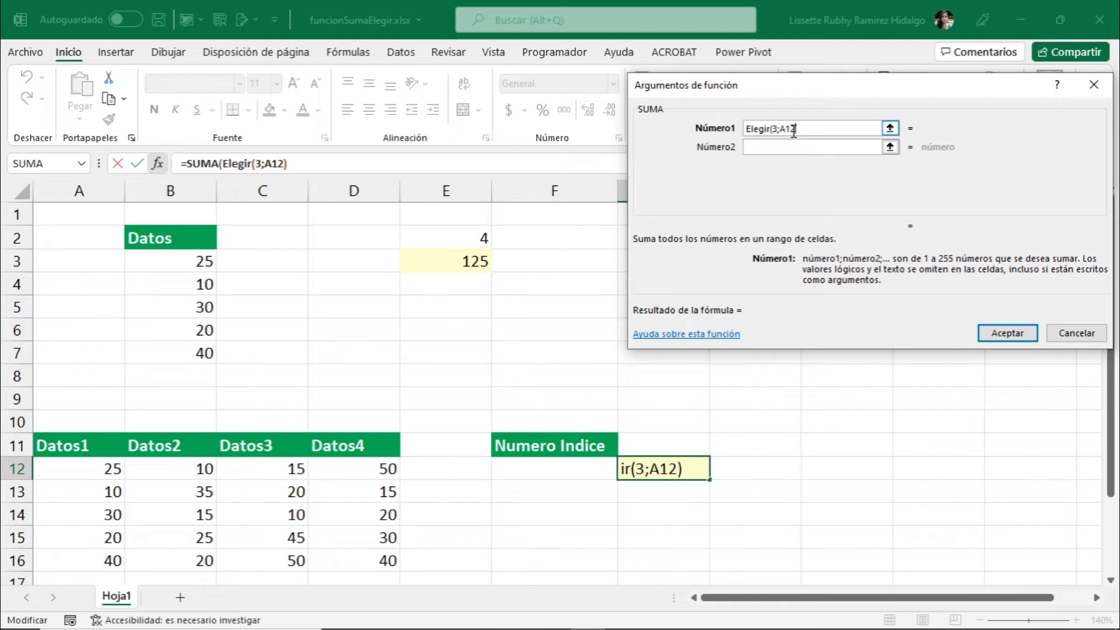
pyautogui.write(':A16')
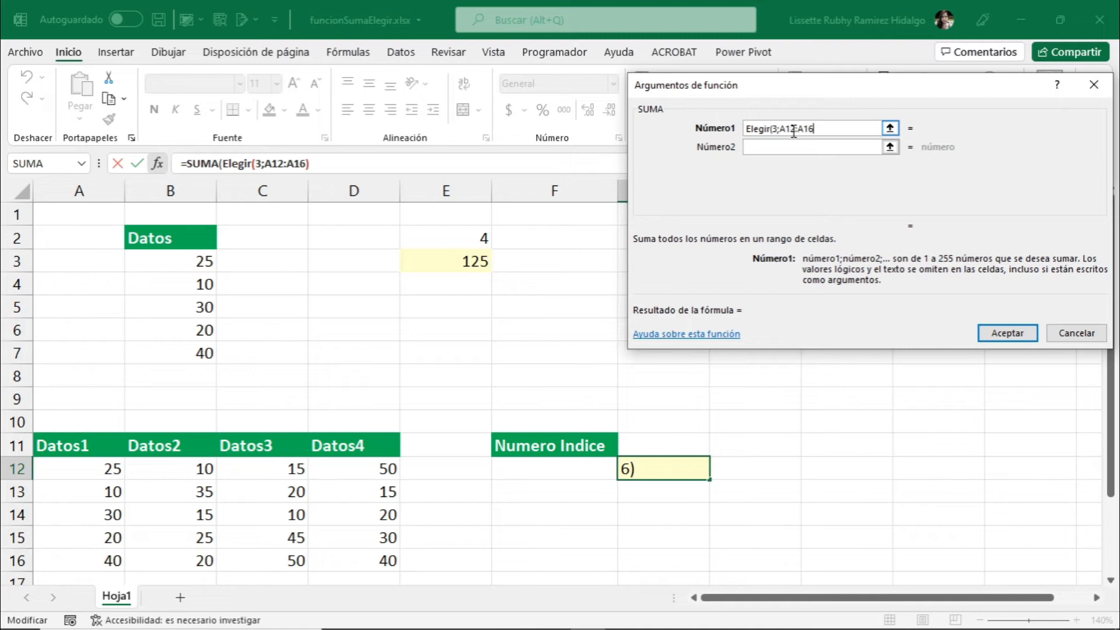
# Add B12:B16, C12:C16 and D12:D16 as further ELEGIR ranges, close the parenthesis and accept the G12 formula.
pyautogui.write(';')
pyautogui.click(186, 468)
pyautogui.moveTo(185, 468); pyautogui.dragTo(213, 560)
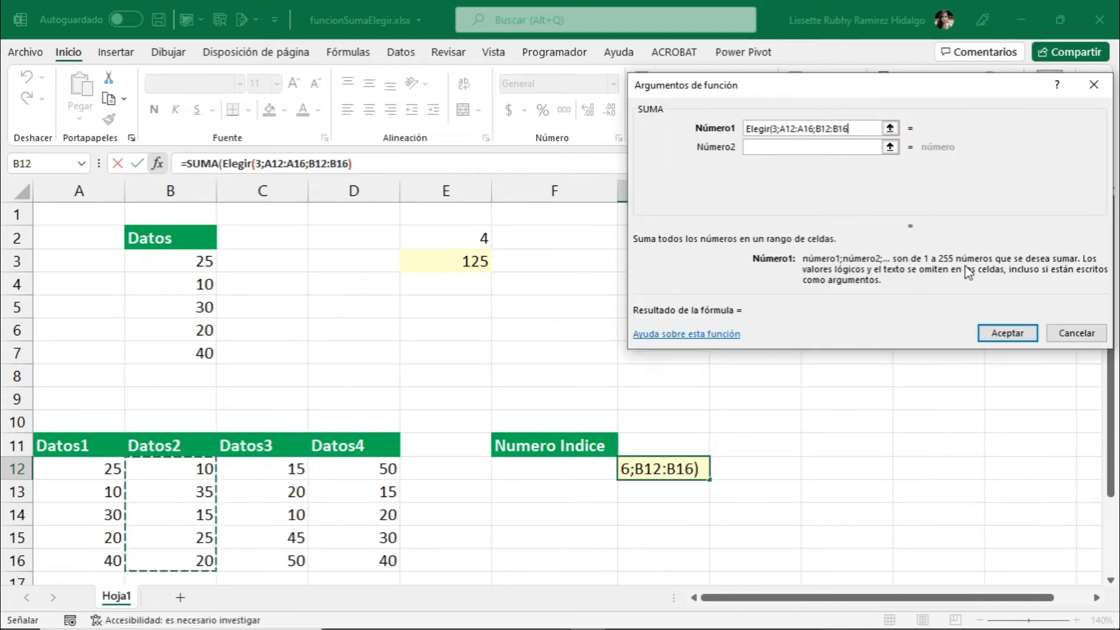
pyautogui.write(';')
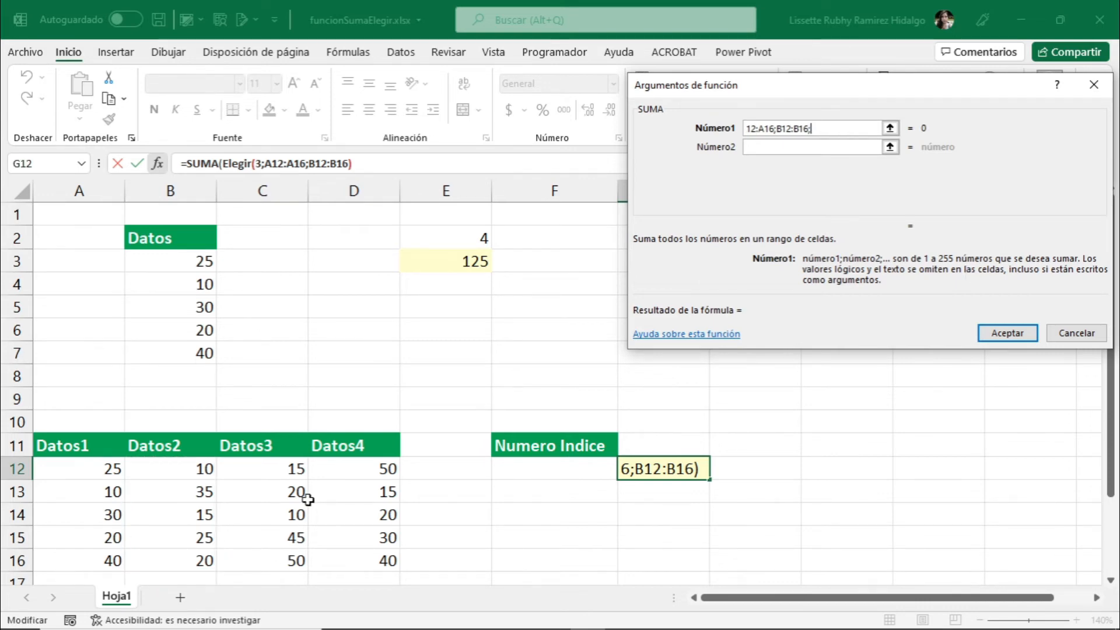
pyautogui.click(264, 469)
pyautogui.moveTo(263, 468); pyautogui.dragTo(269, 559)
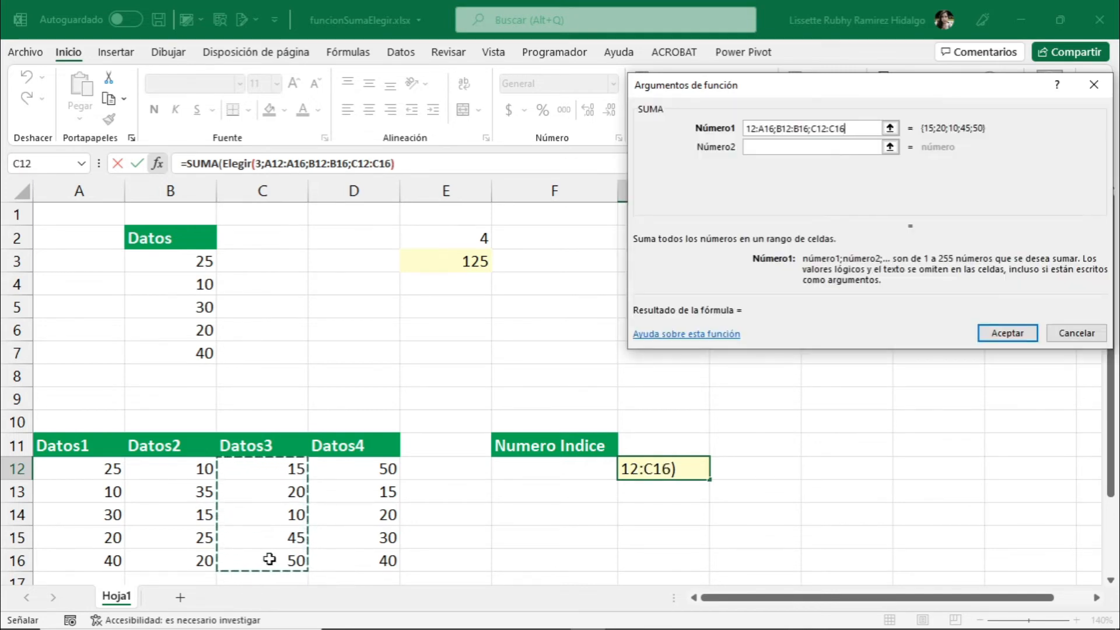
pyautogui.write(';')
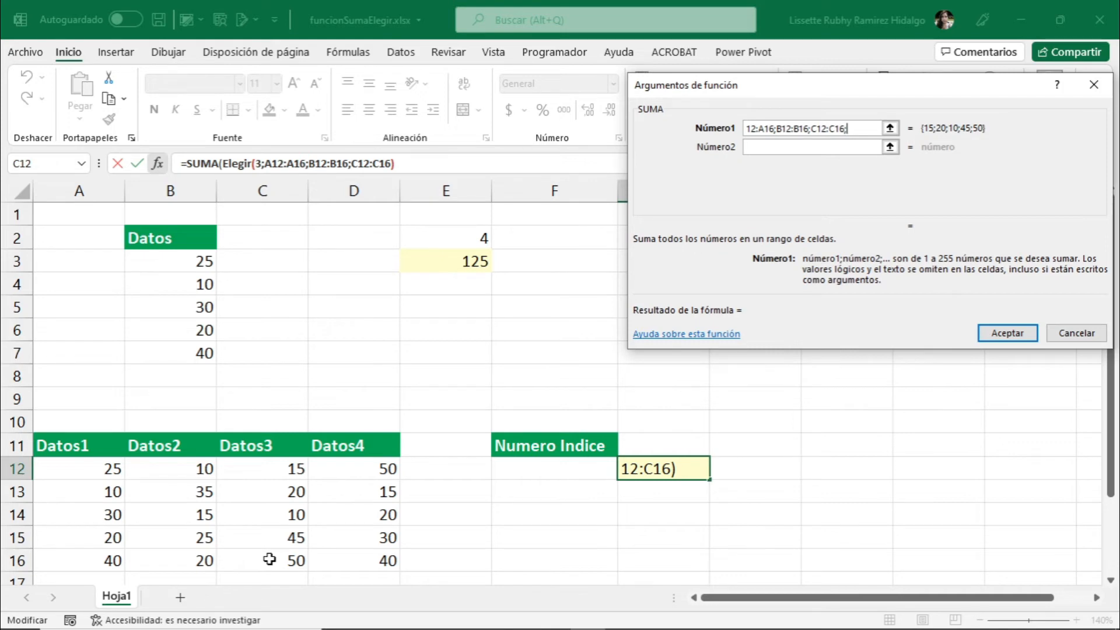
pyautogui.moveTo(366, 470); pyautogui.dragTo(366, 557)
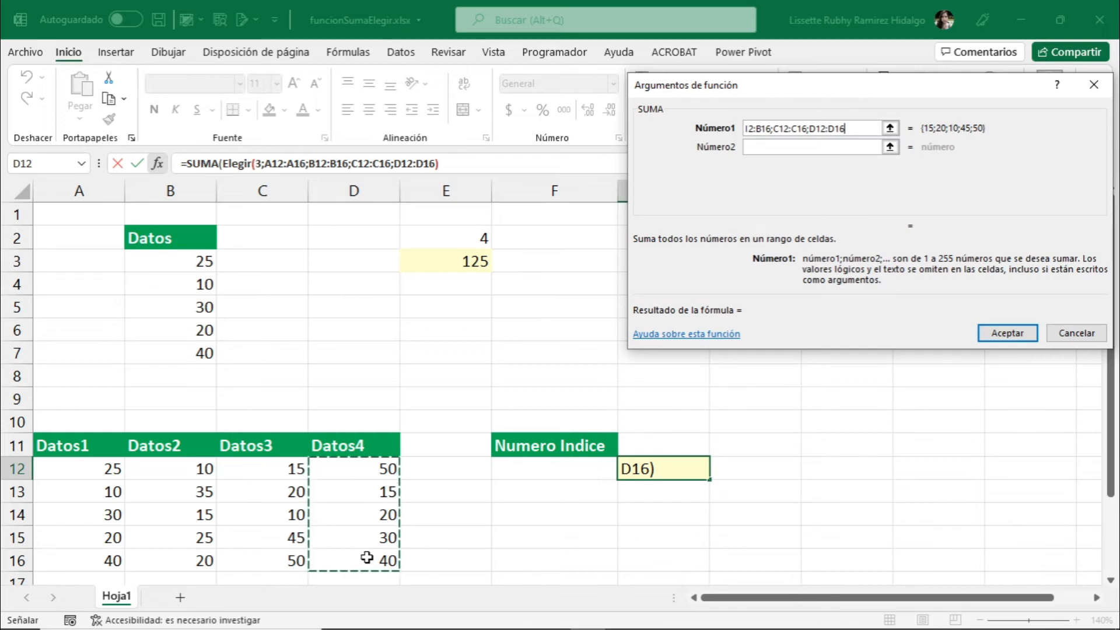
pyautogui.write(')')
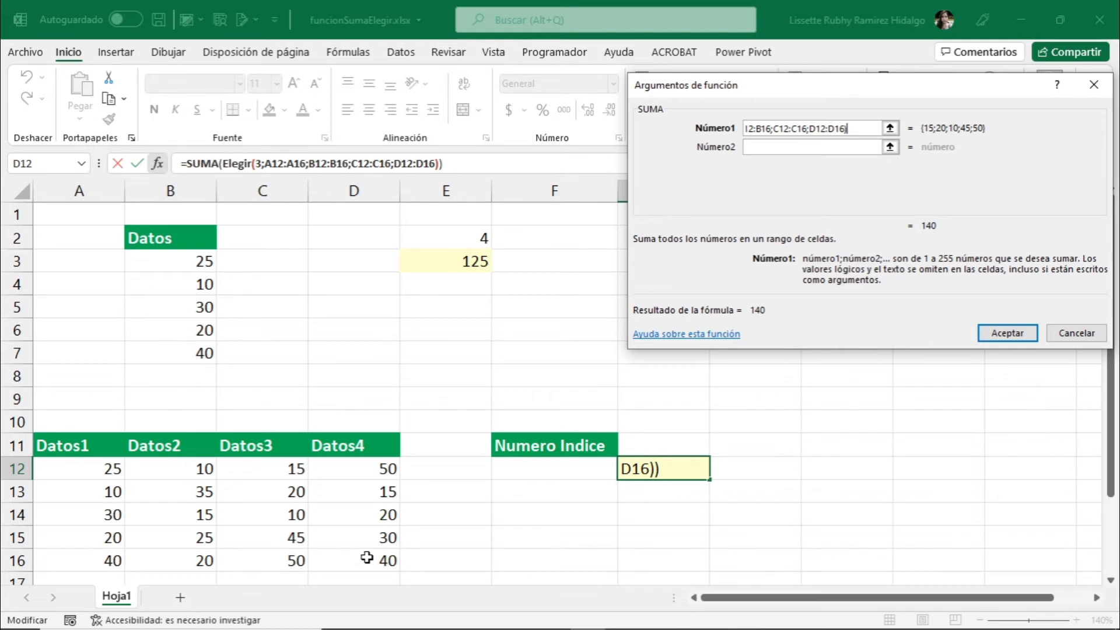
pyautogui.click(1002, 335)
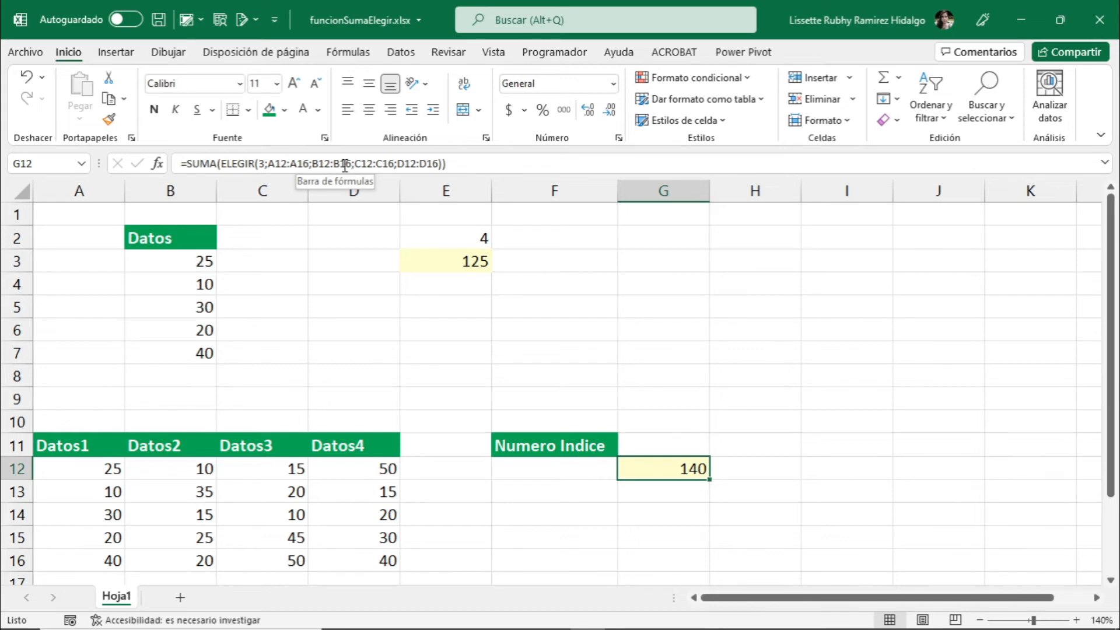
# Examine the G12 formula, comparing the ELEGIR index with the third range, C12:C16.
pyautogui.doubleClick(261, 162)
pyautogui.write('3')
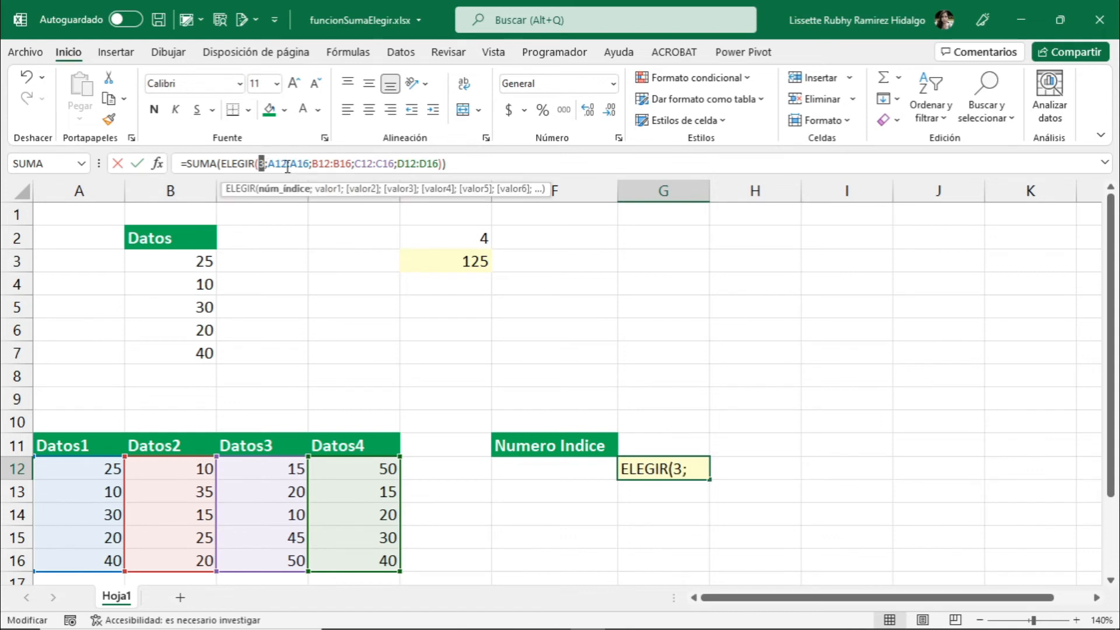
pyautogui.click(287, 165)
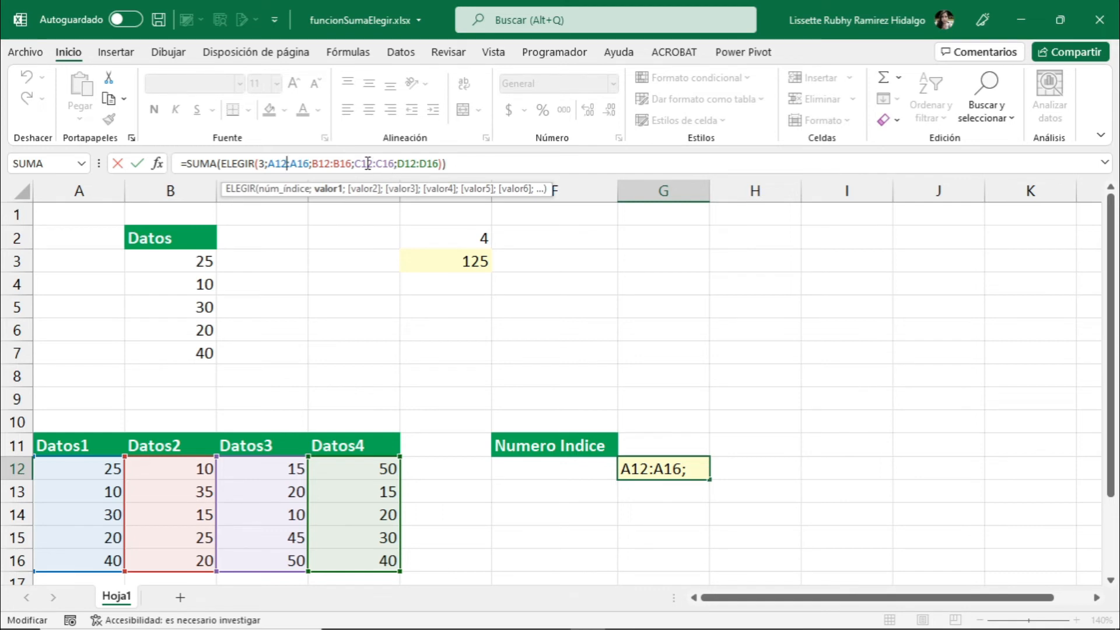
pyautogui.moveTo(390, 158); pyautogui.dragTo(394, 159)
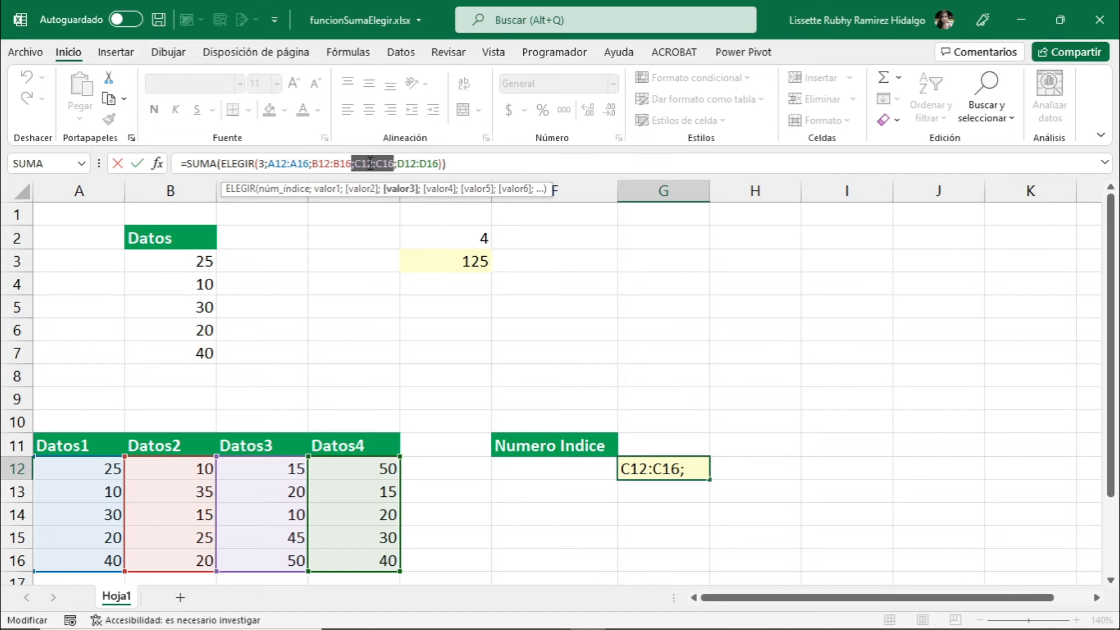
pyautogui.click(370, 163)
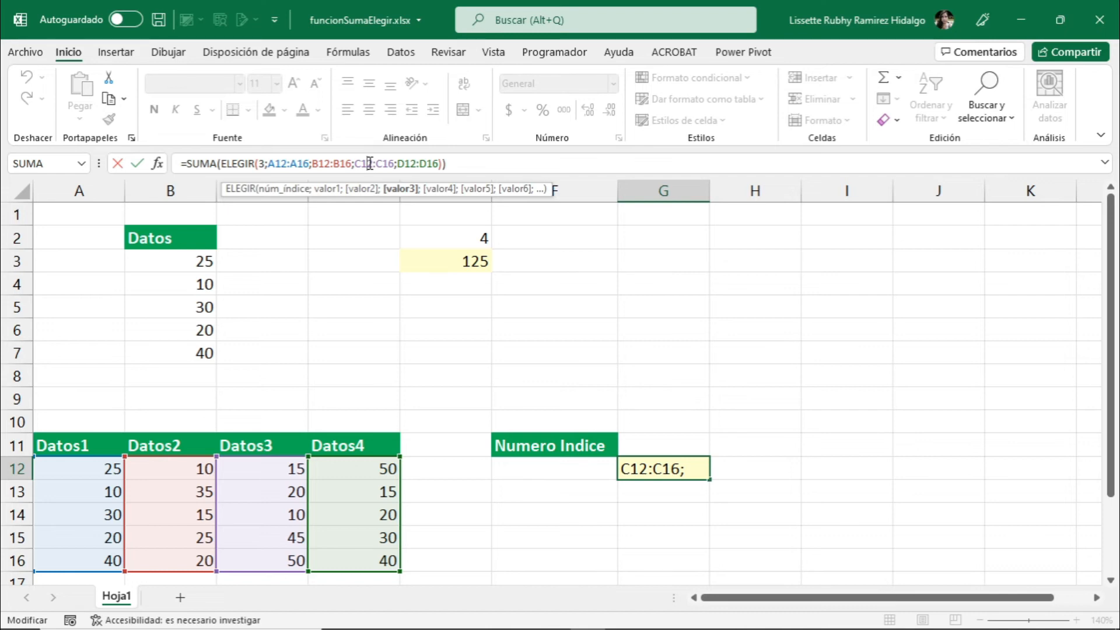
pyautogui.press('Return')
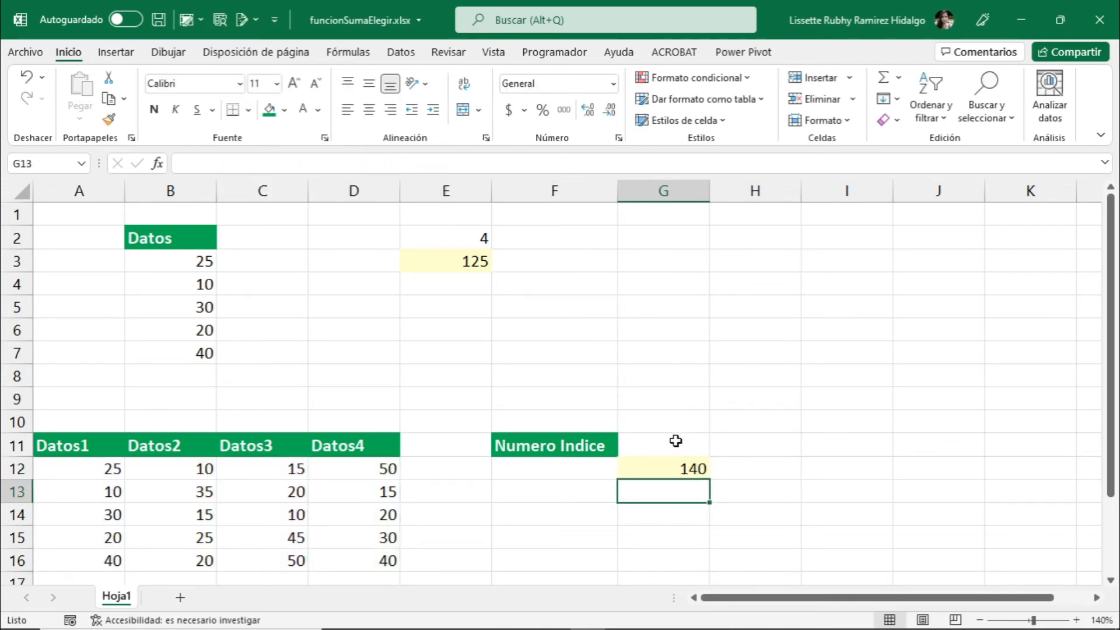
# Edit the SUMA arguments in G12 so ELEGIR takes its index from cell G11 instead of the fixed 3.
pyautogui.click(676, 441)
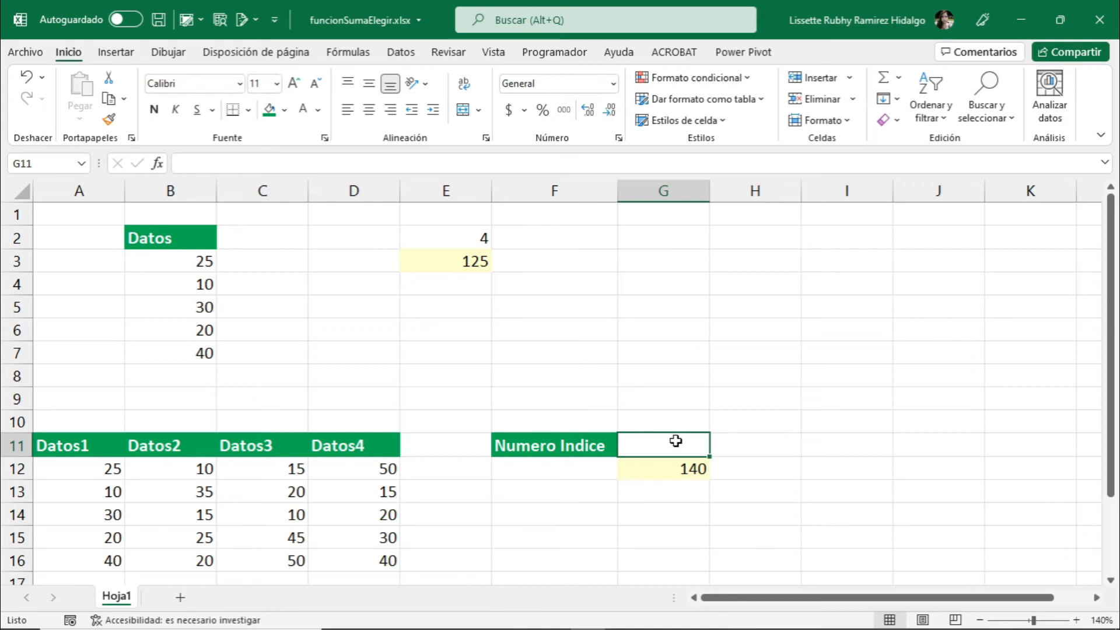
pyautogui.click(665, 468)
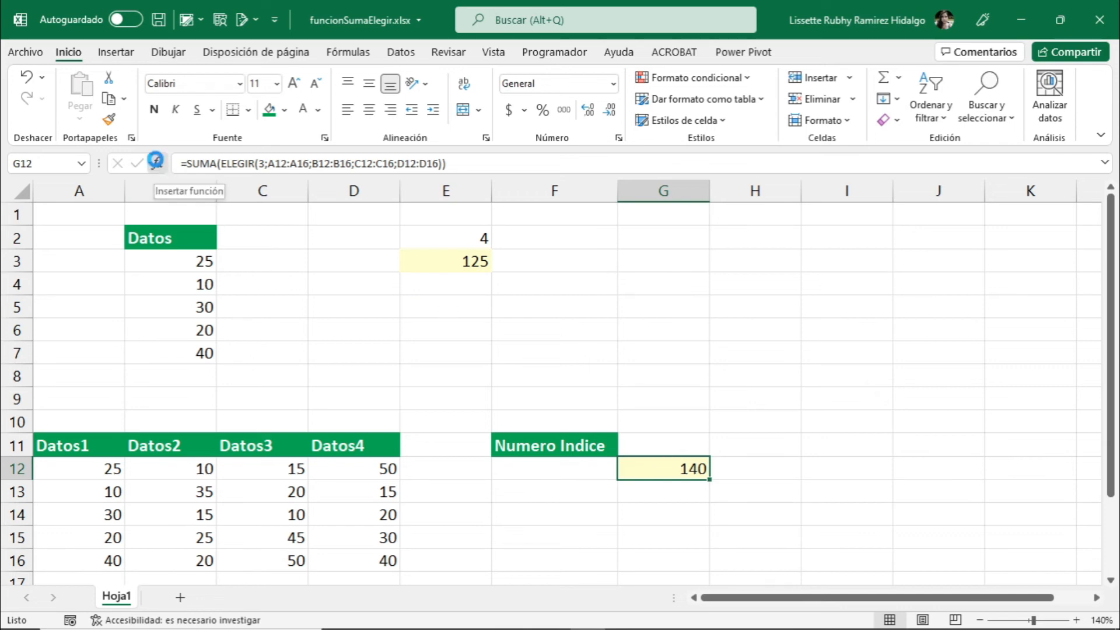
pyautogui.click(158, 164)
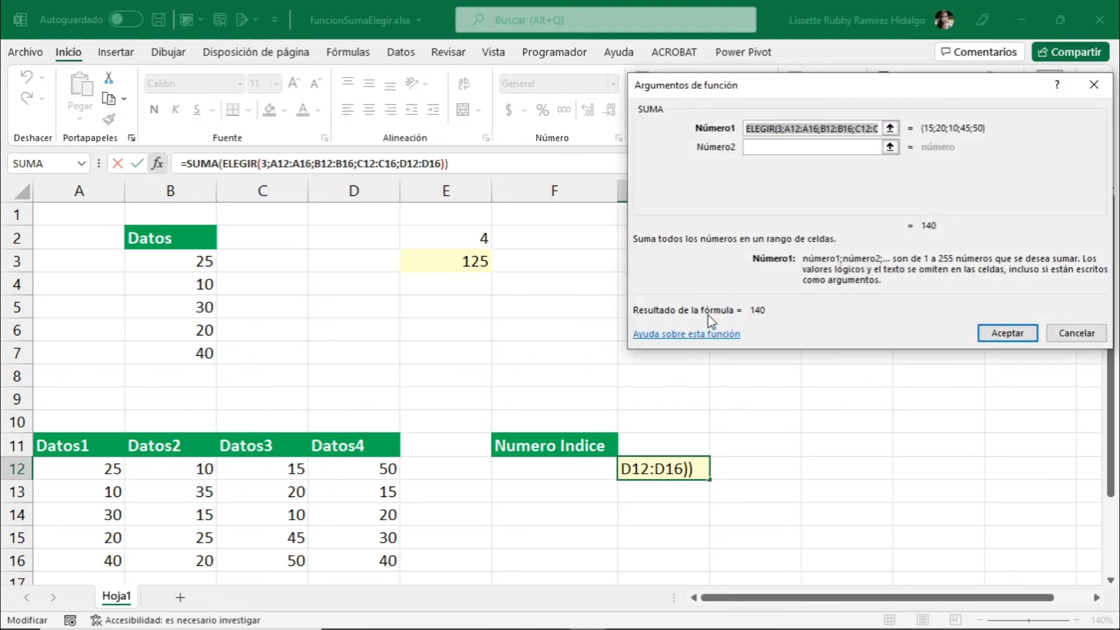
pyautogui.click(779, 128)
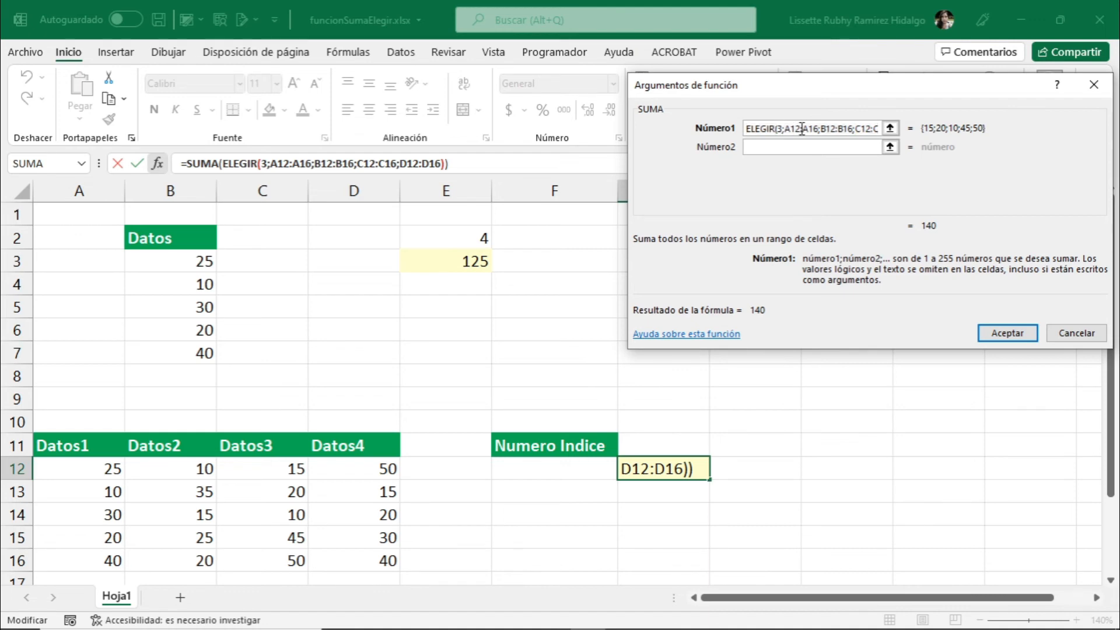
pyautogui.press('Delete')
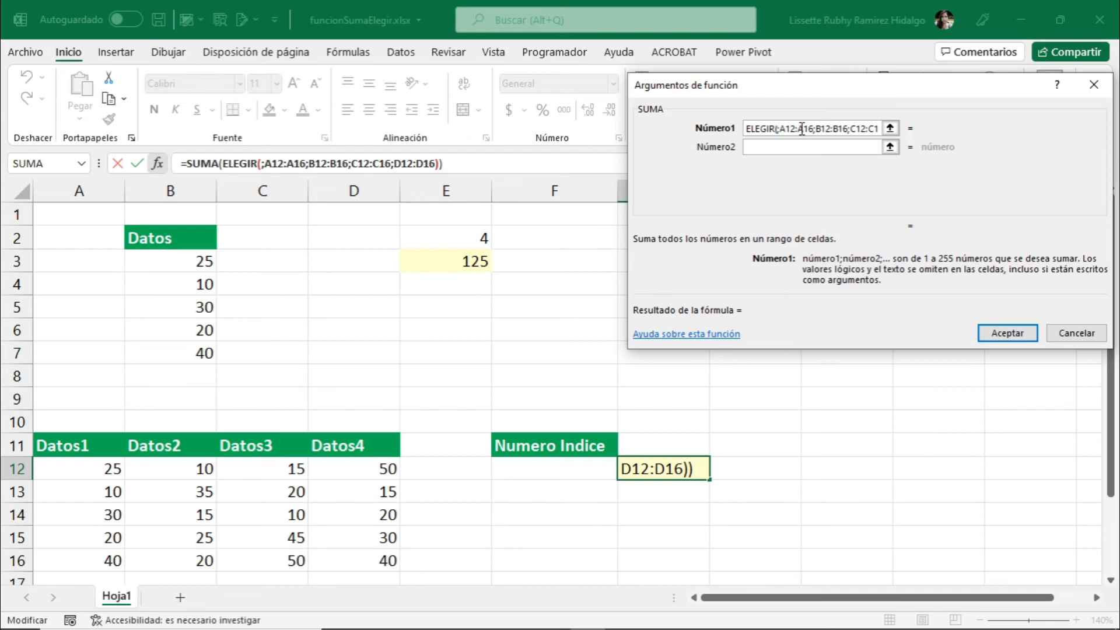
pyautogui.click(667, 445)
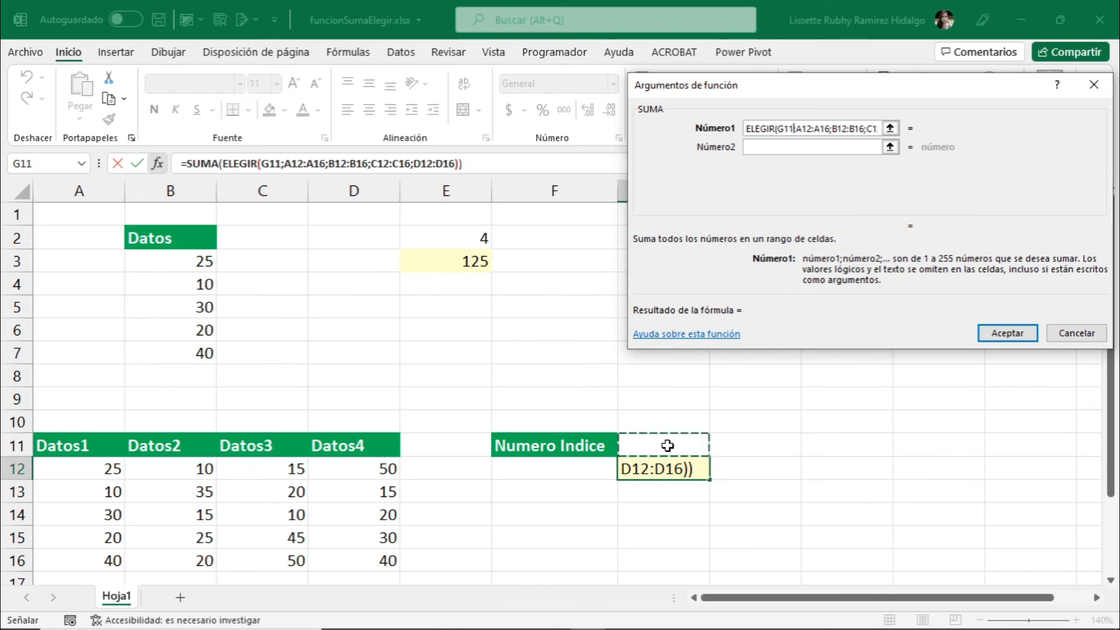
pyautogui.click(1018, 339)
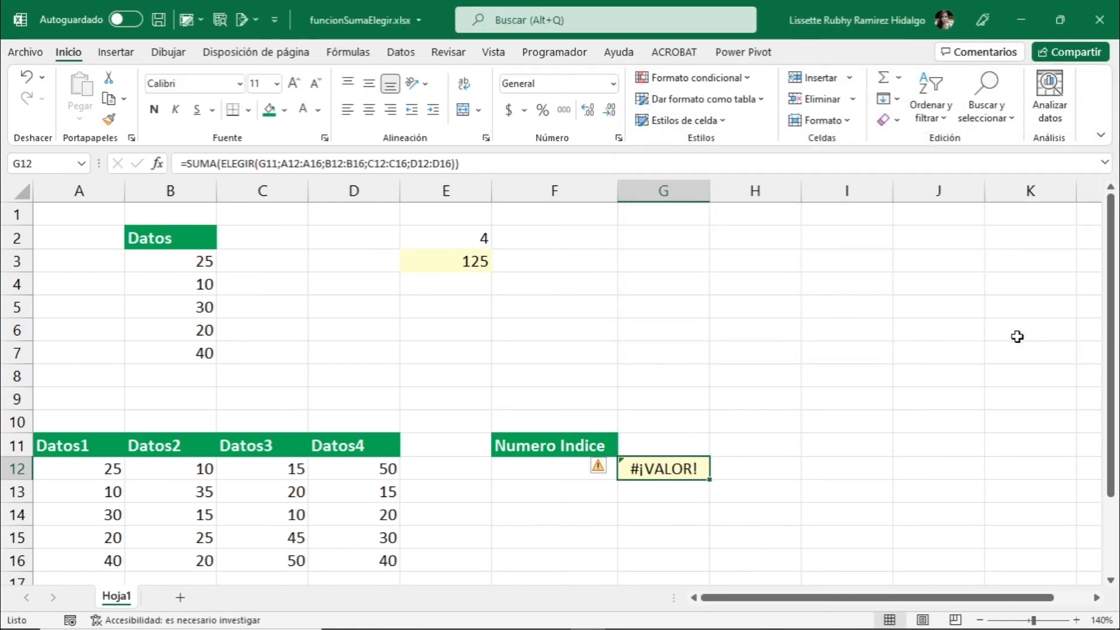
# Enter 1 in cell G11 as the Numero Indice.
pyautogui.click(677, 448)
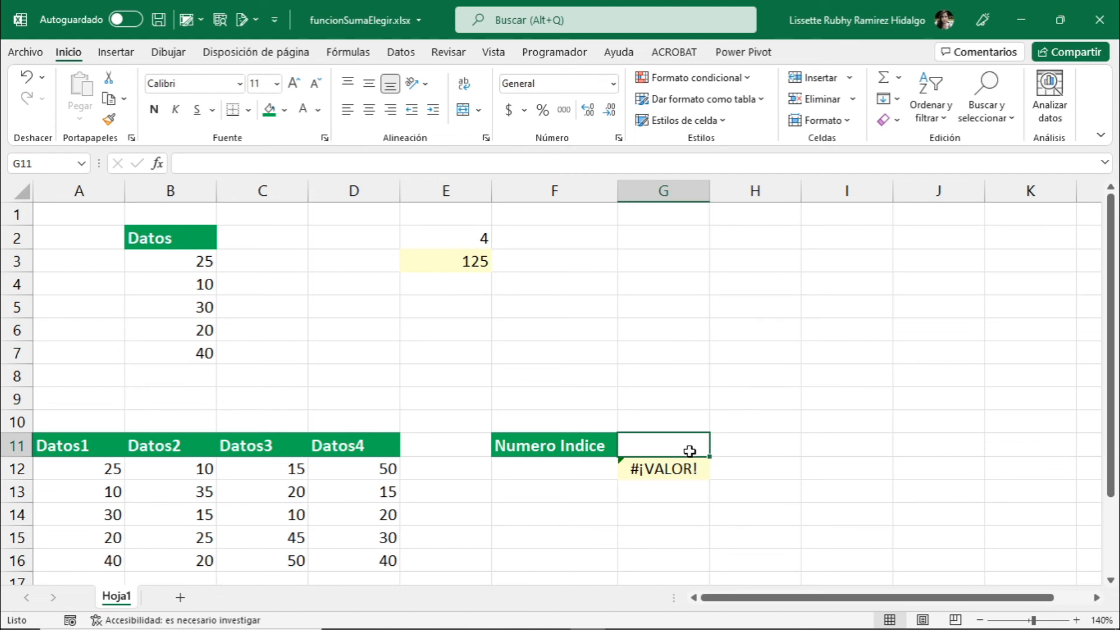
pyautogui.write('1')
pyautogui.press('Return')
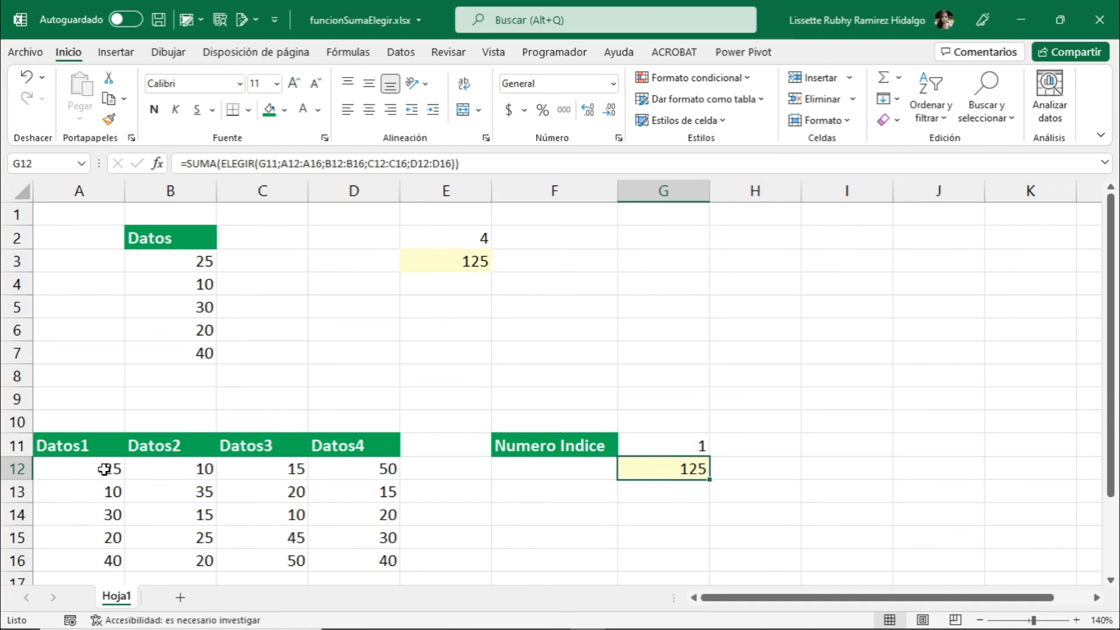
# Add an automatic sum of A12:A16 below the Datos1 column and compare it with G12.
pyautogui.scroll(-1, 135, 513)
pyautogui.click(99, 408)
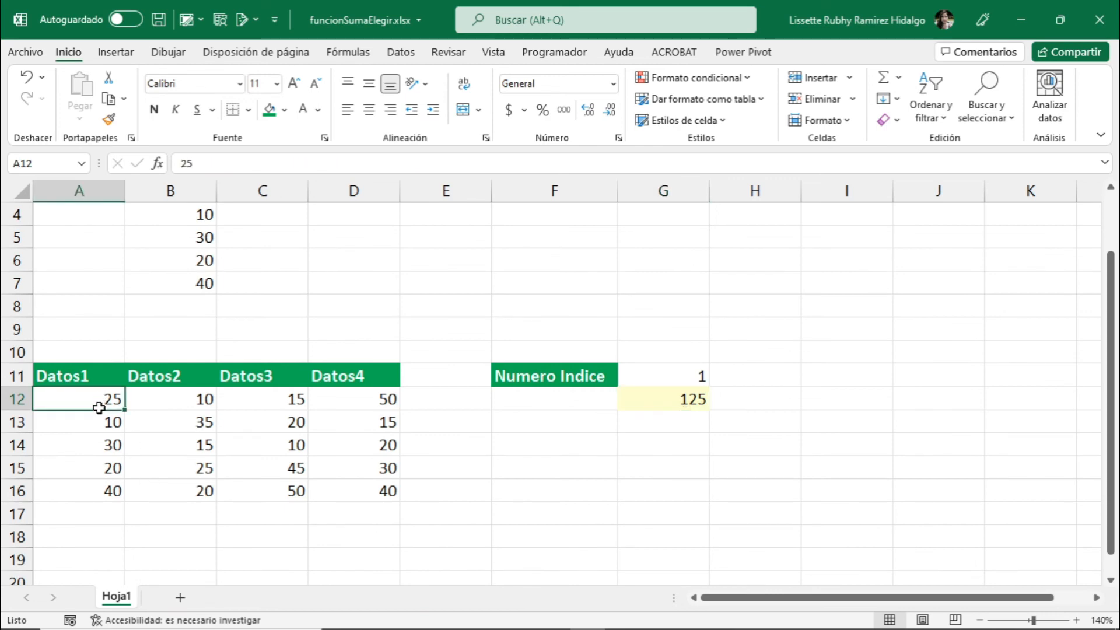
pyautogui.moveTo(99, 408); pyautogui.dragTo(98, 494)
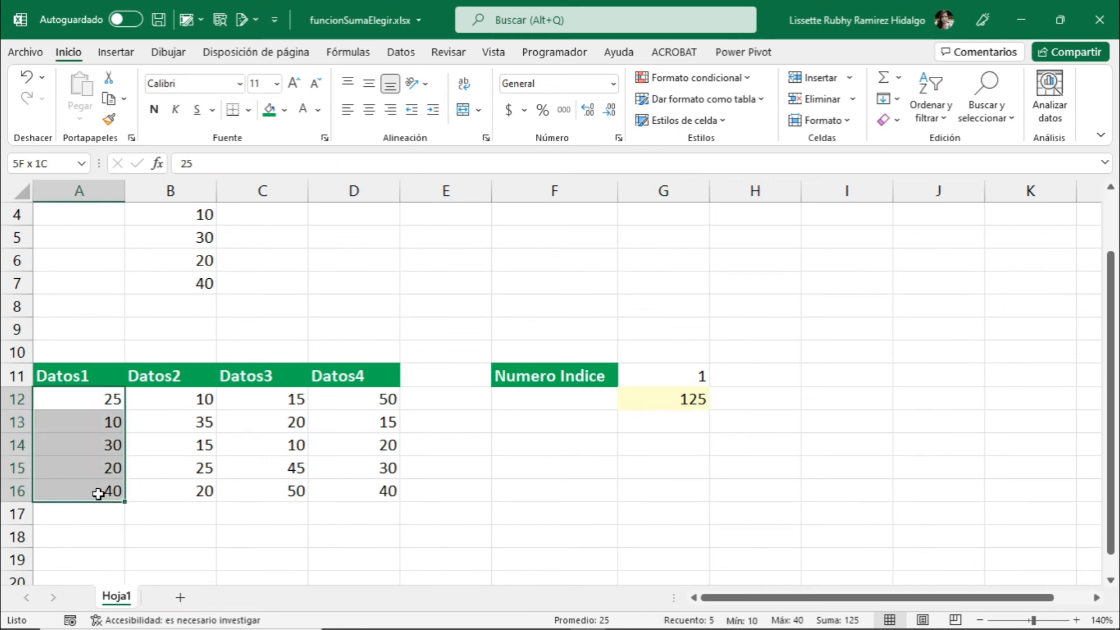
pyautogui.click(886, 76)
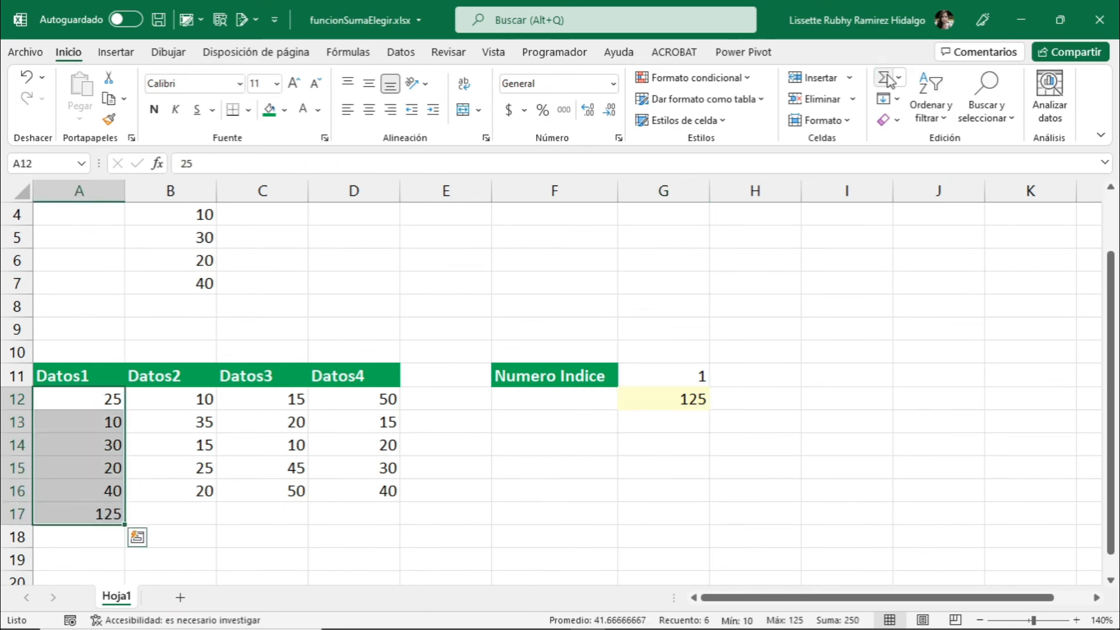
pyautogui.click(688, 396)
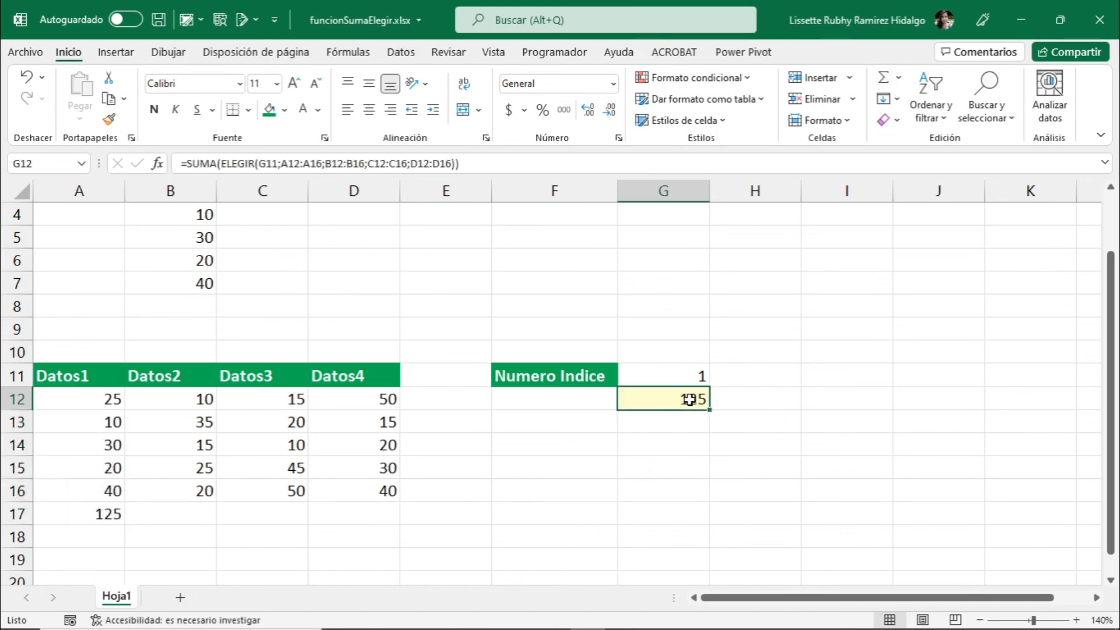
# Set the Numero Indice in cell G11 to 4.
pyautogui.click(681, 372)
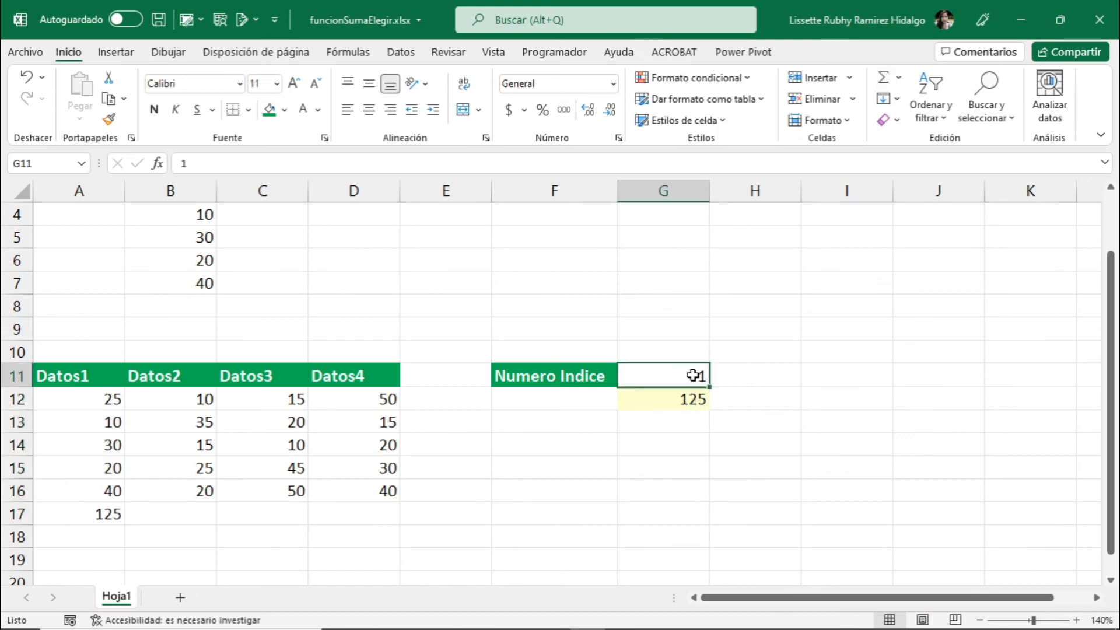
pyautogui.write('4')
pyautogui.press('Return')
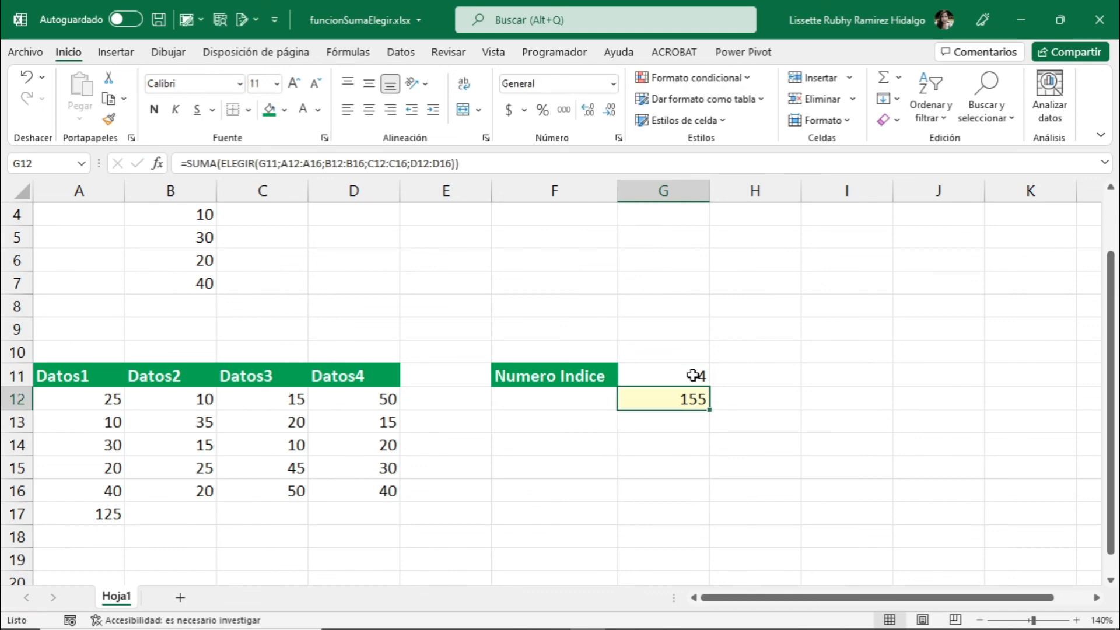
# Add an automatic sum of D12:D16 in cell D17 below the Datos4 column.
pyautogui.click(362, 512)
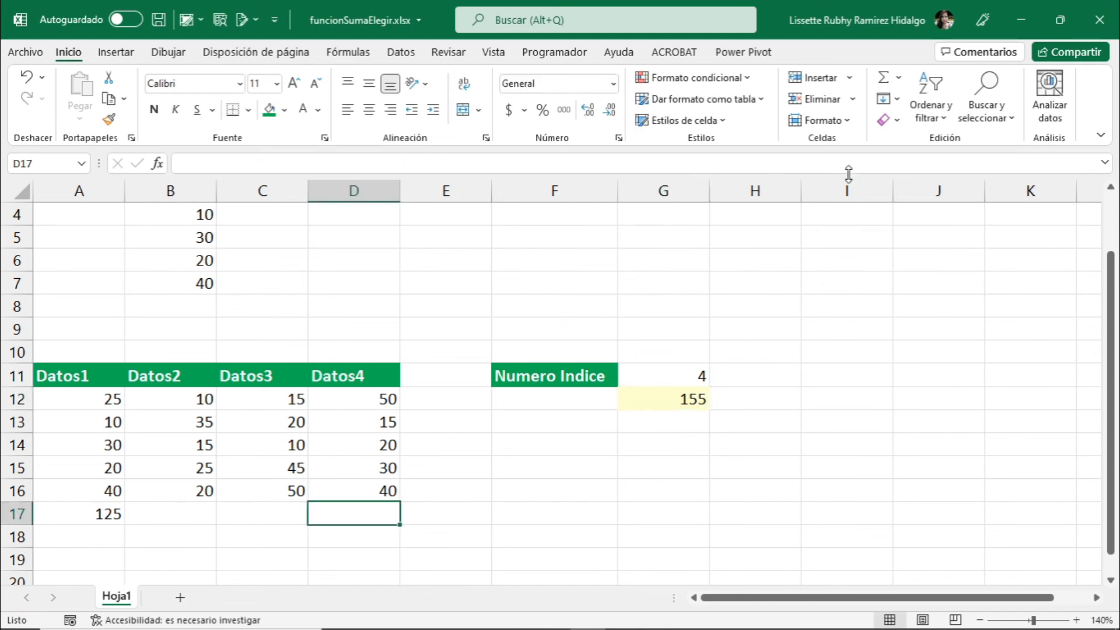
pyautogui.click(886, 80)
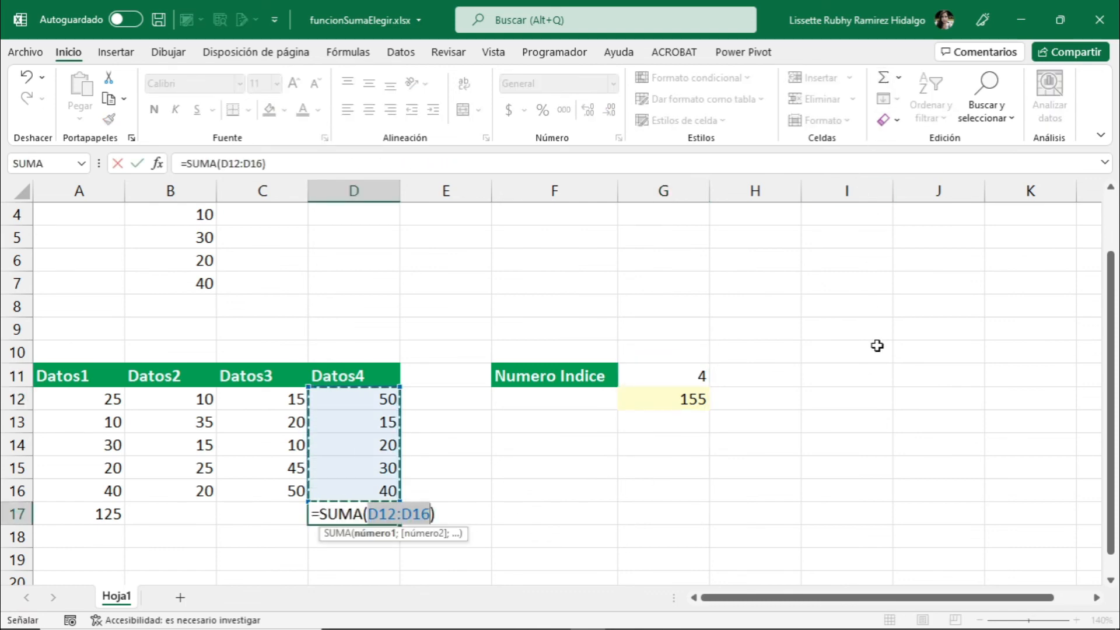
pyautogui.press('Return')
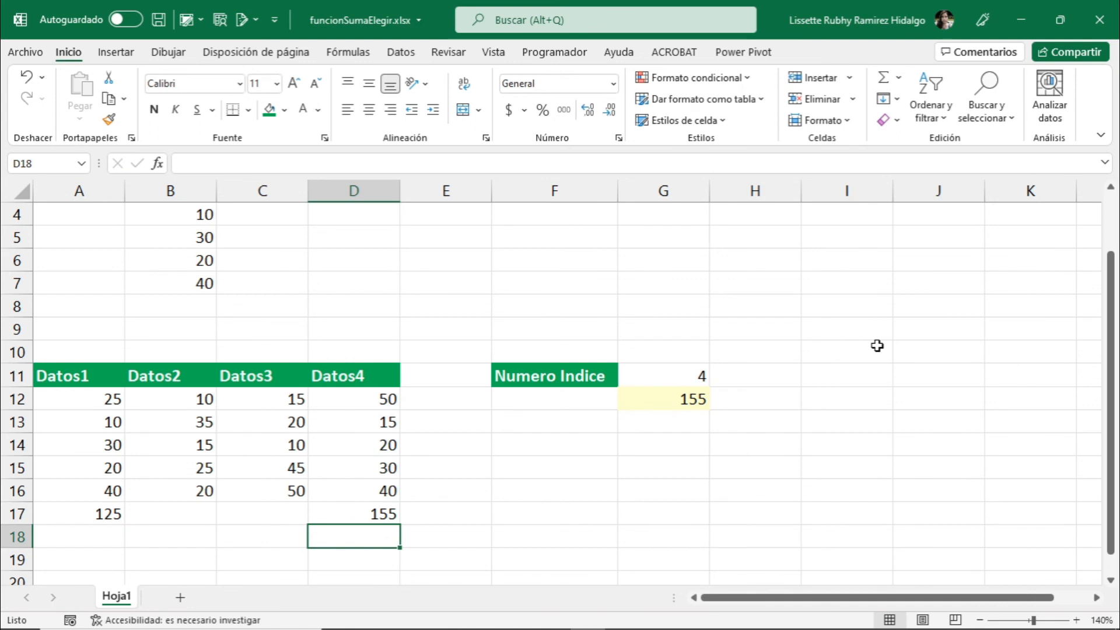